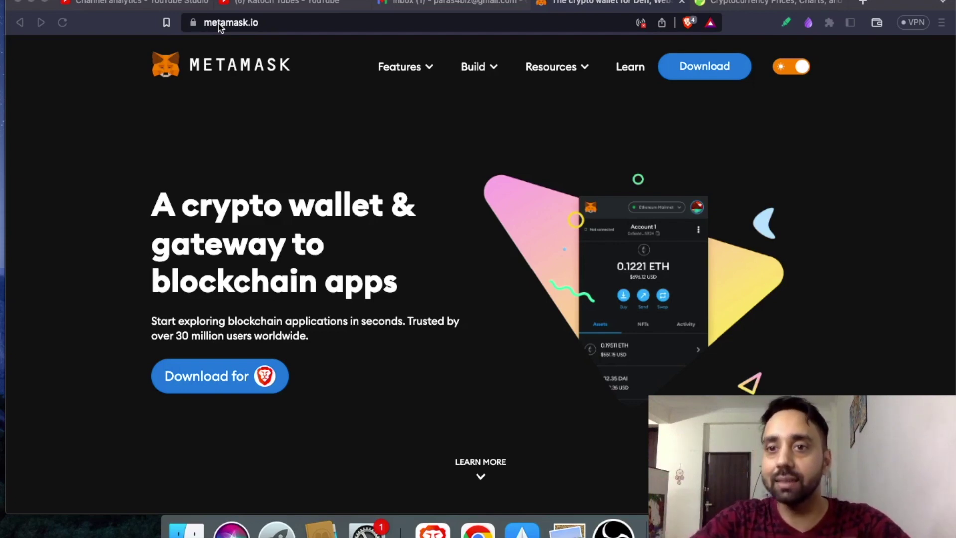
Go to CoinGecko's market-cap price table and scroll down to Shiba Inu at rank 18.
left_click(826, 24)
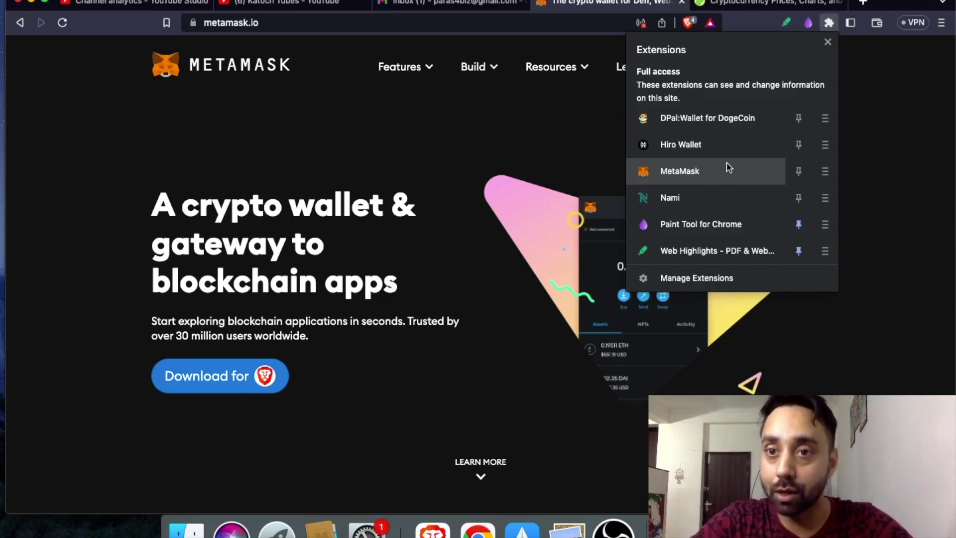
left_click(735, 4)
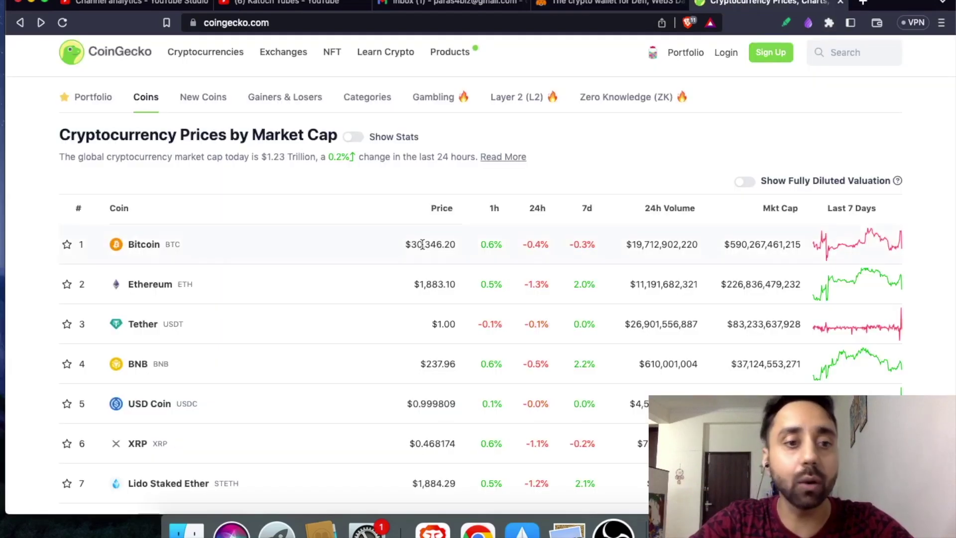
scroll(422, 245, "down", 2)
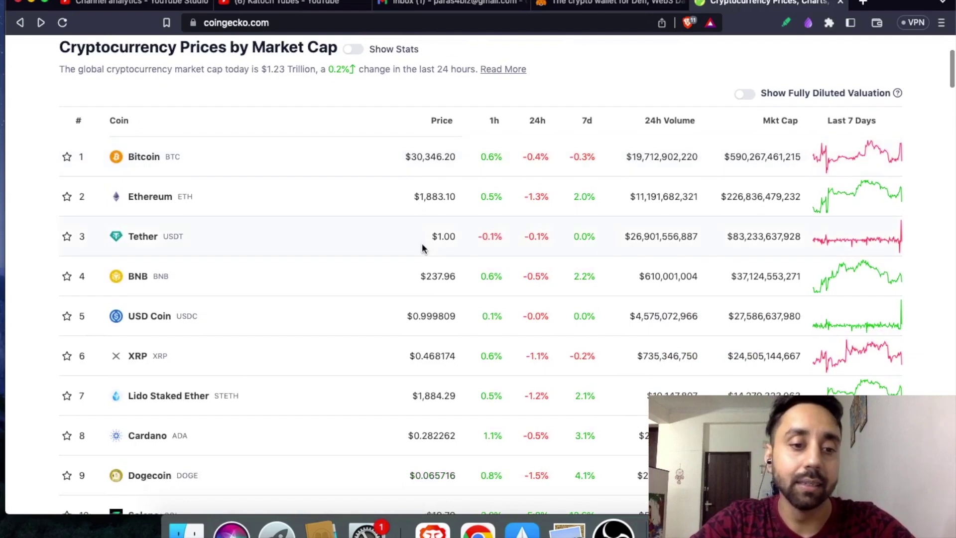
scroll(422, 244, "down", 3)
scroll(422, 247, "down", 3)
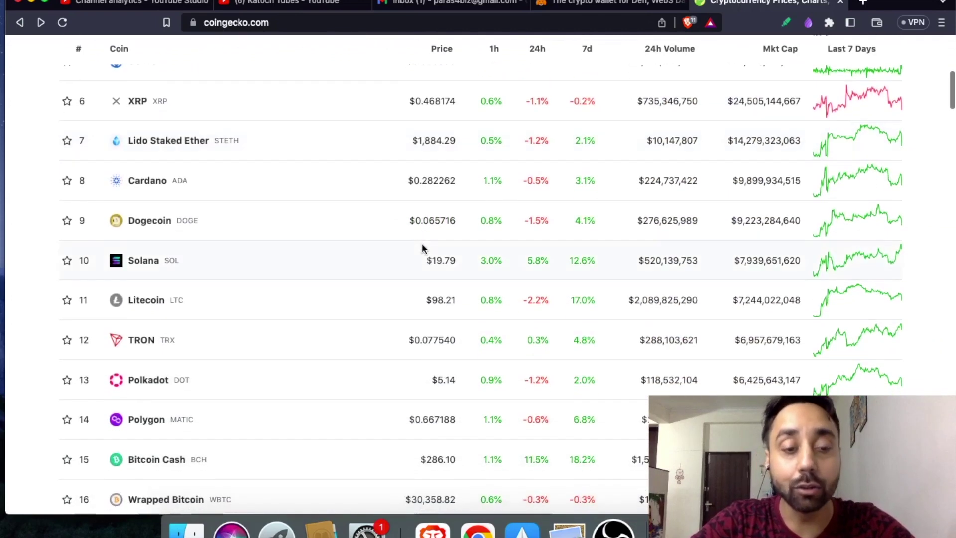
scroll(423, 247, "down", 5)
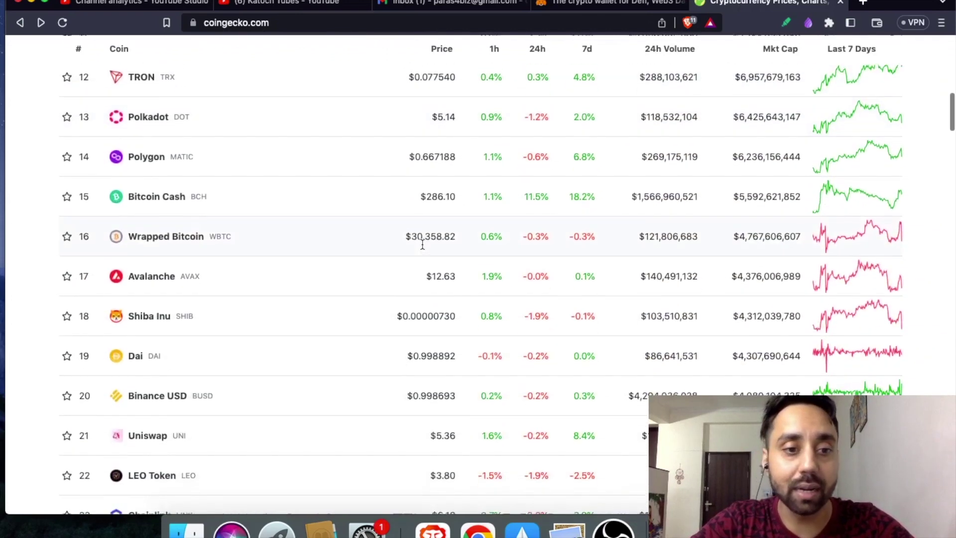
scroll(284, 286, "down", 1)
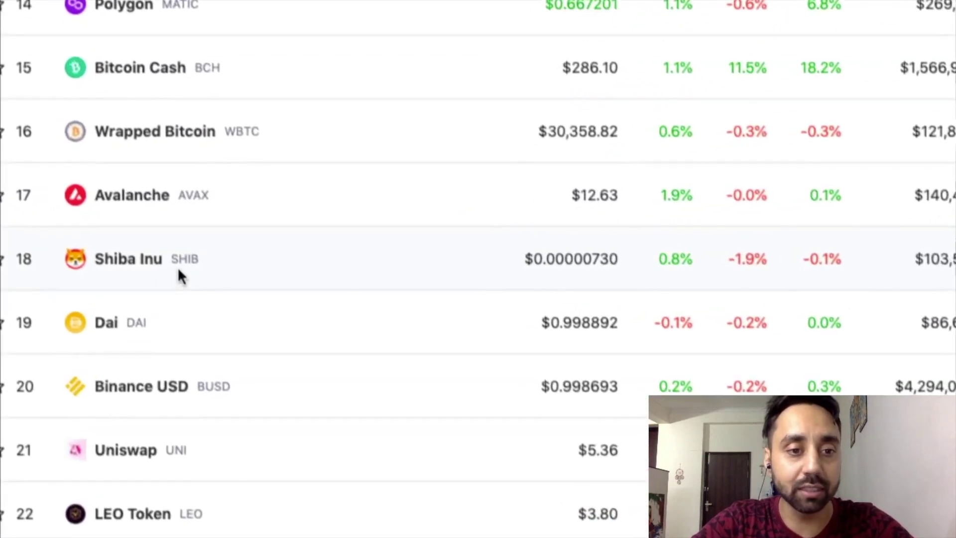
Open the Shiba Inu (SHIB) coin page, check its other explorers, then bring up the Extensions list.
left_click(158, 267)
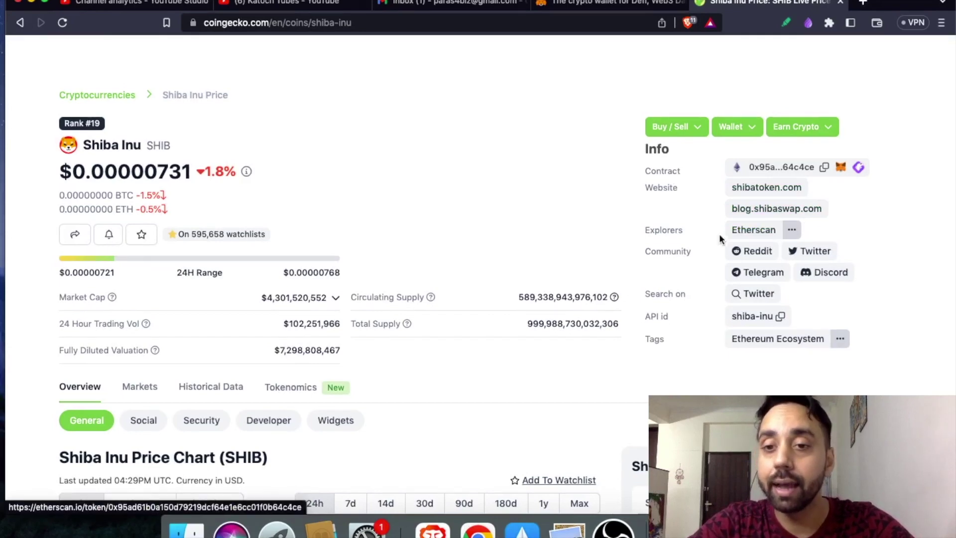
left_click(791, 230)
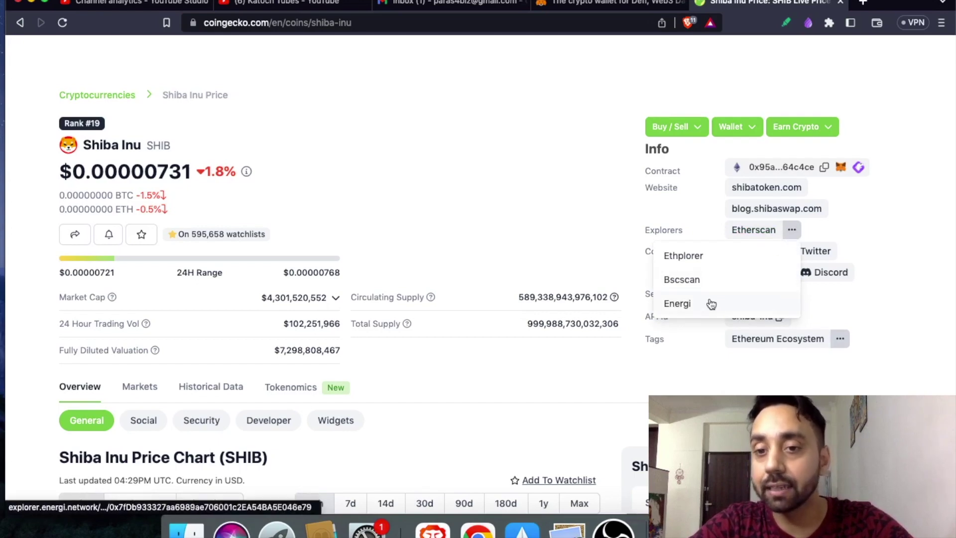
left_click(584, 217)
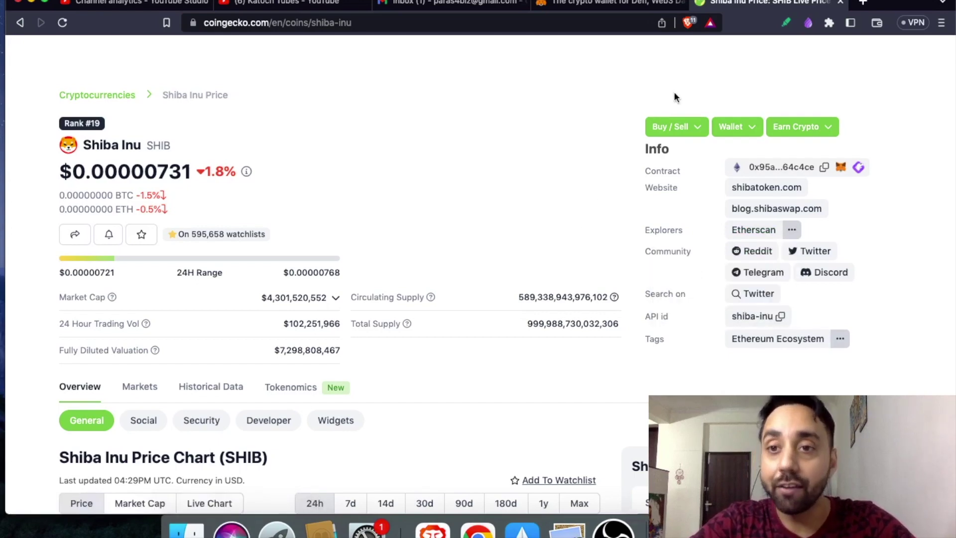
left_click(829, 22)
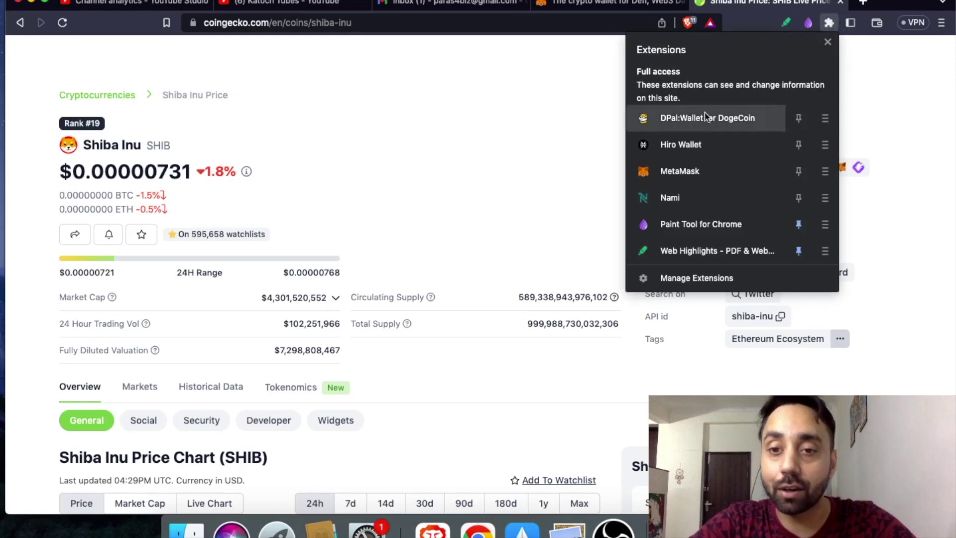
Switch the MetaMask wallet from BNB Smart Chain to Ethereum Mainnet, showing 0.0587 ETH.
left_click(685, 165)
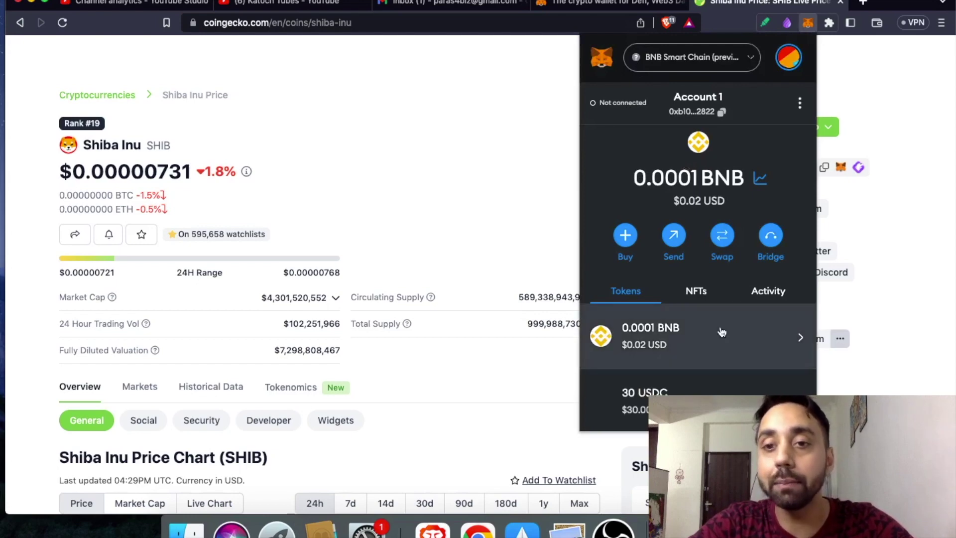
left_click(726, 66)
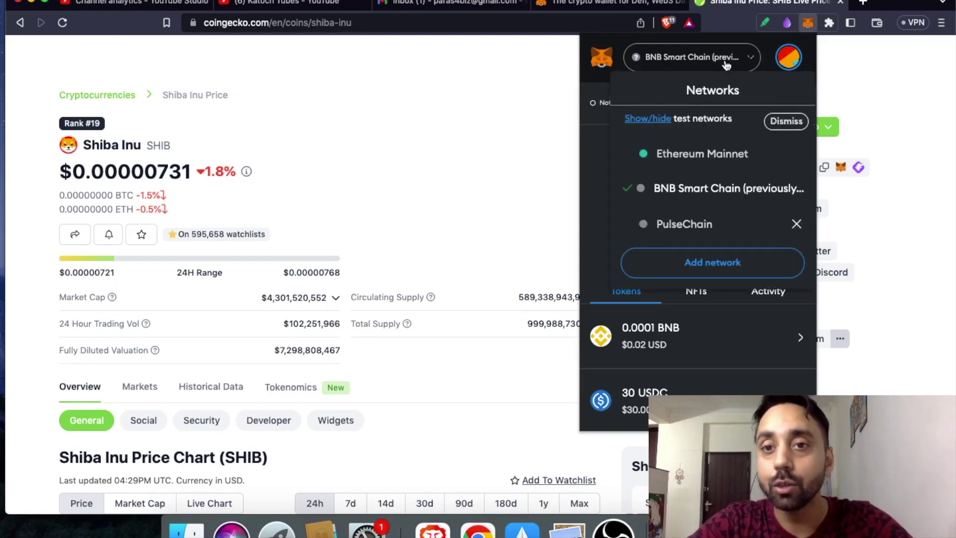
left_click(710, 157)
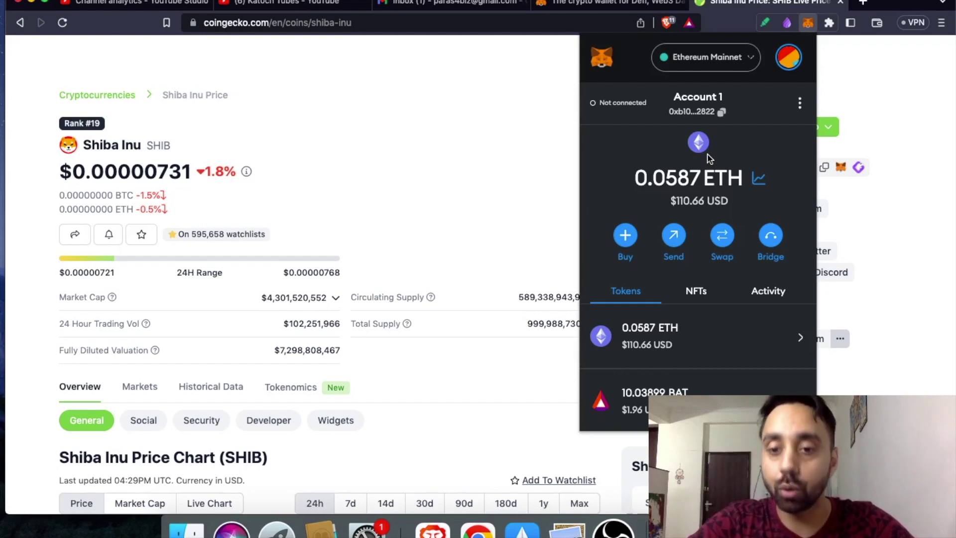
Move the browser window aside to reveal the desktop.
scroll(710, 158, "down", 2)
scroll(710, 158, "up", 2)
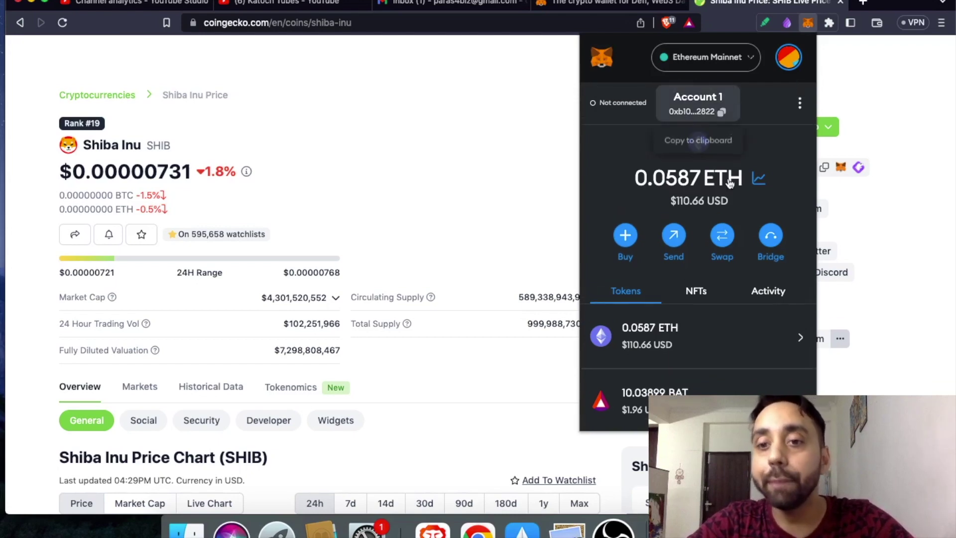
scroll(718, 170, "down", 5)
scroll(723, 179, "down", 2)
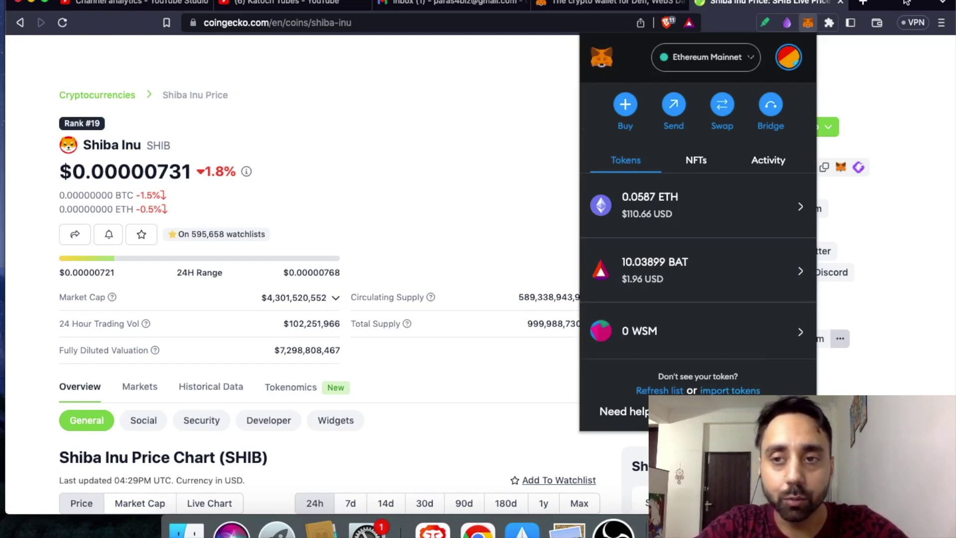
left_click_drag(906, 2, 594, 3)
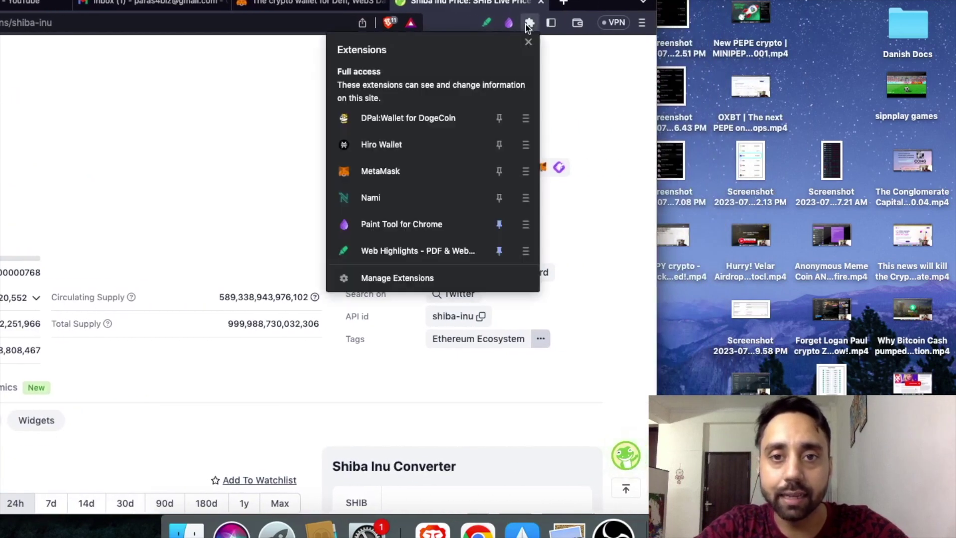
Reopen MetaMask on Ethereum Mainnet and open Import tokens below the ETH, BAT and WSM list.
left_click(398, 174)
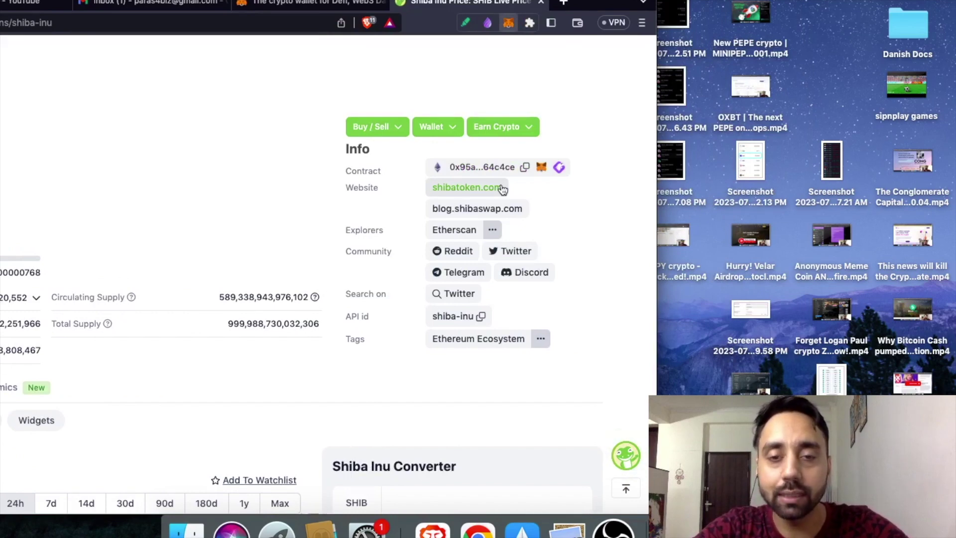
key("alt+shift+m")
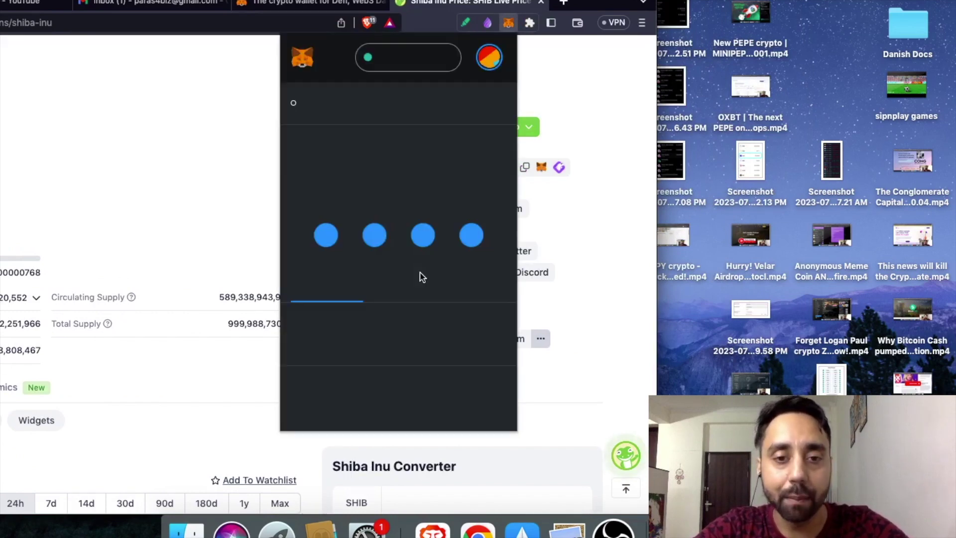
scroll(407, 323, "down", 3)
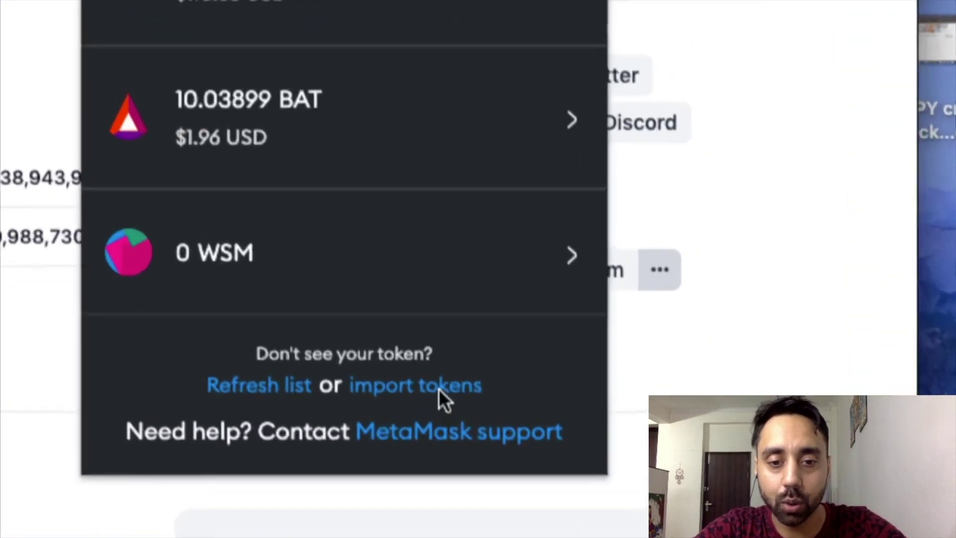
left_click(438, 388)
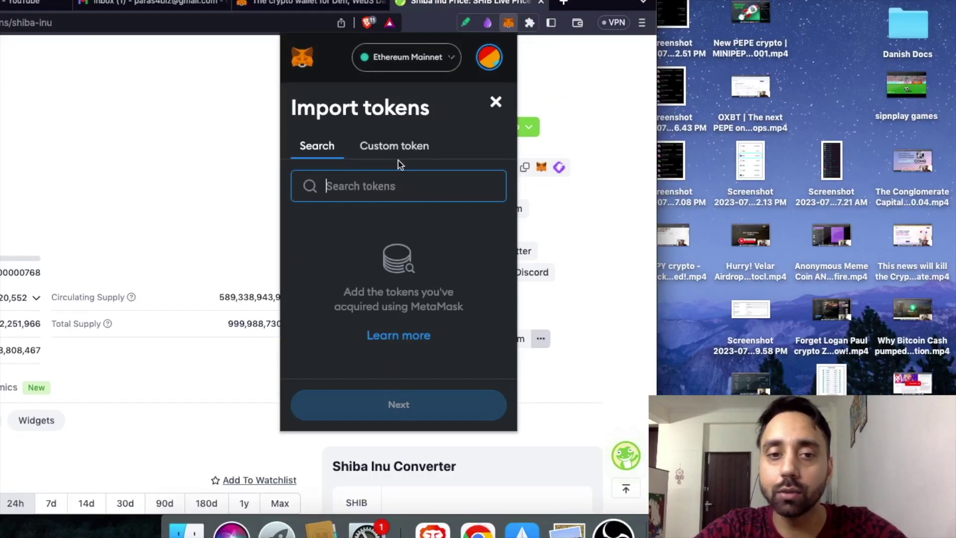
Search Import tokens for 'SHIBA INU', then switch to the Custom token form.
type("SHIBA")
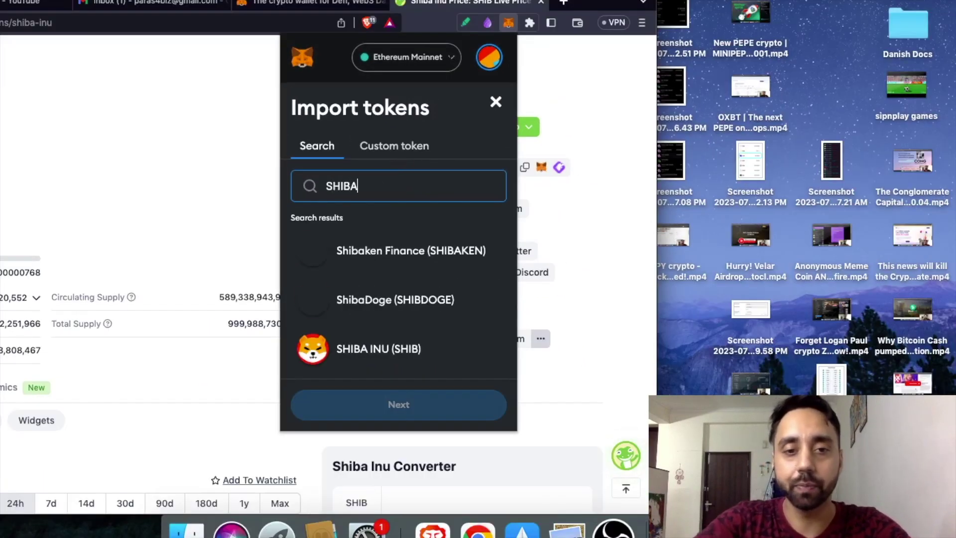
type(" I")
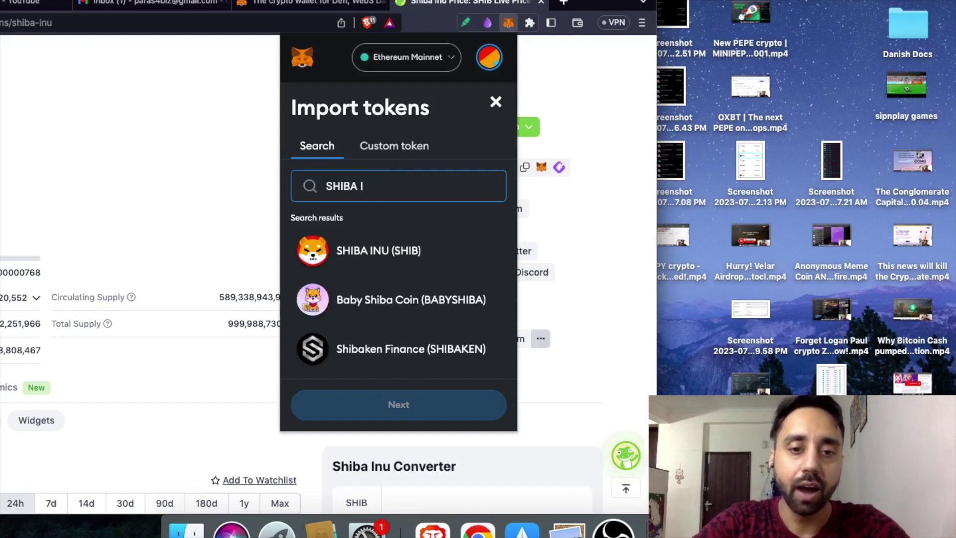
type("NU")
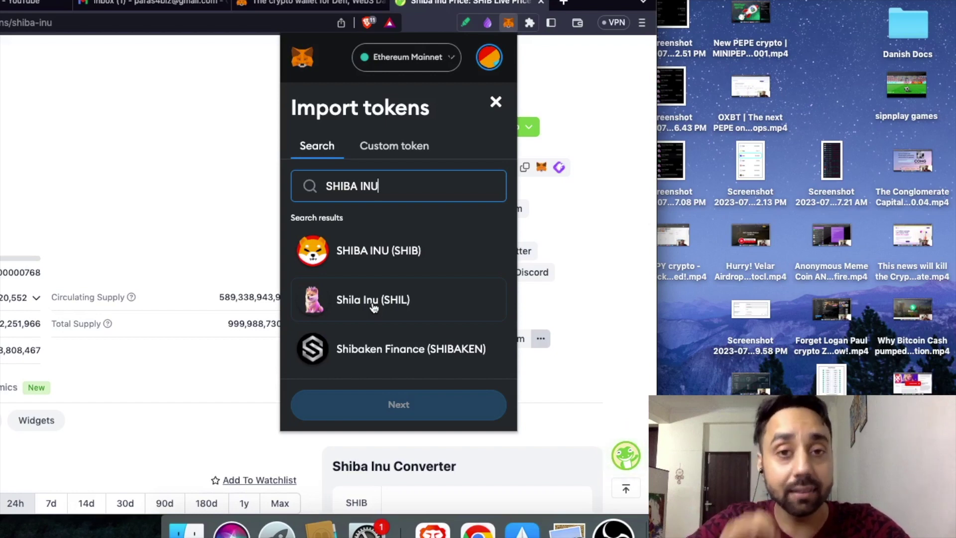
left_click(405, 151)
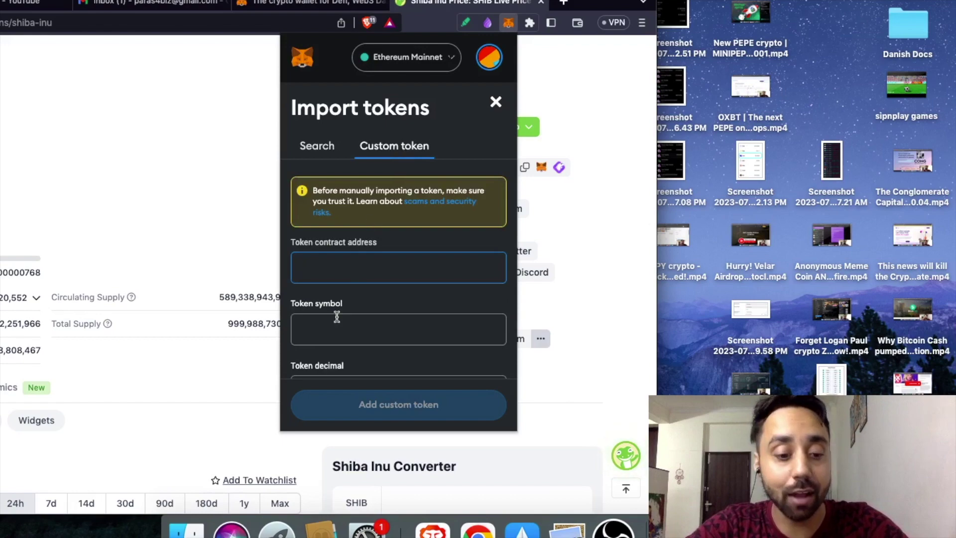
Close MetaMask, restore the CoinGecko Shiba Inu page, and open SHIB's Etherscan token page.
scroll(335, 316, "down", 2)
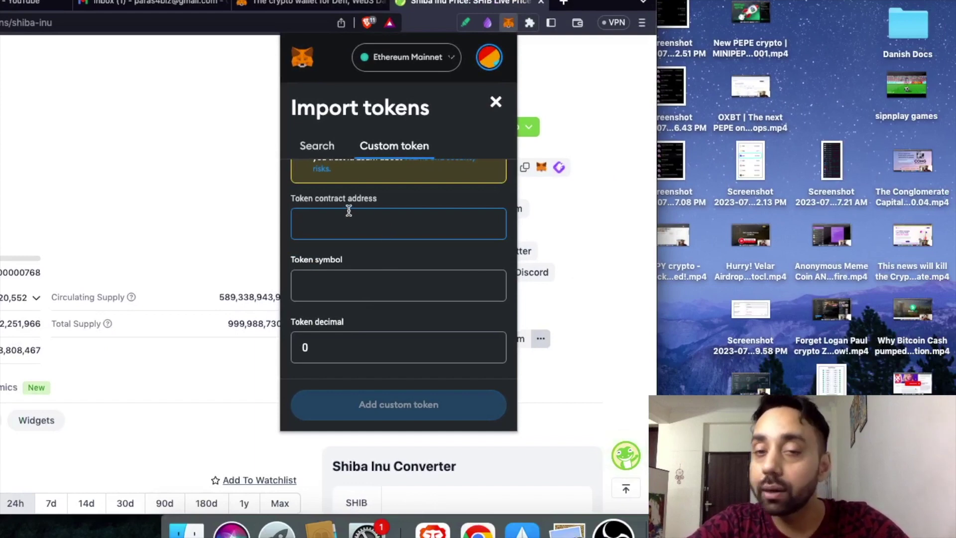
left_click(596, 201)
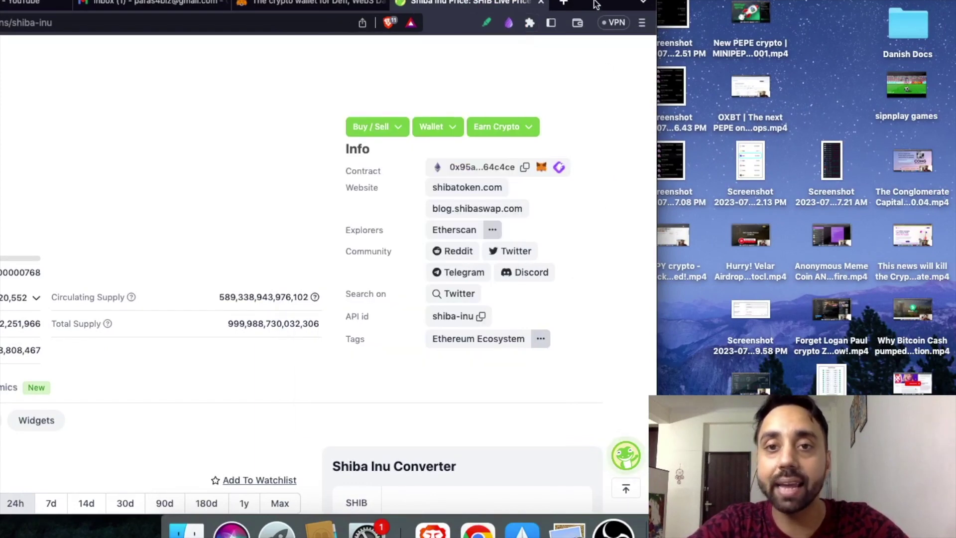
left_click_drag(593, 4, 872, 4)
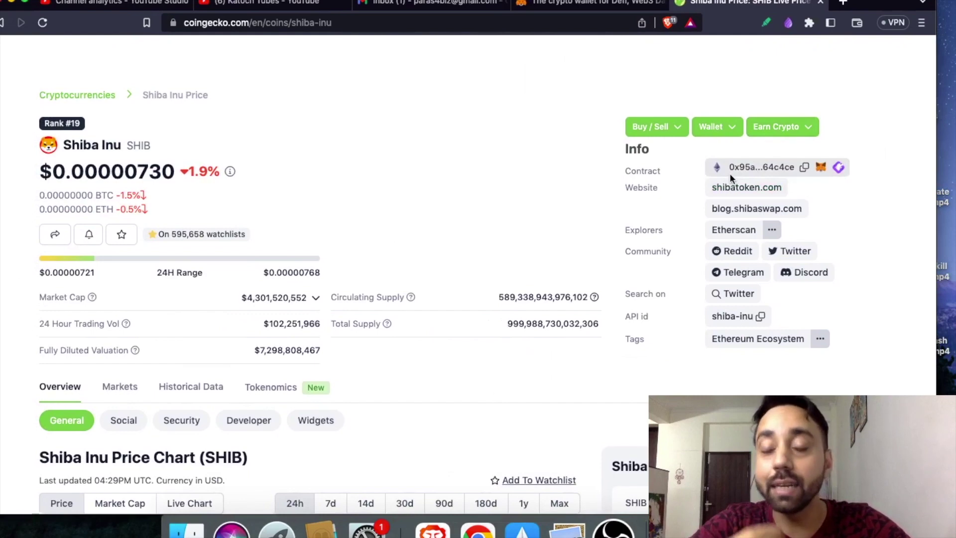
left_click(747, 231)
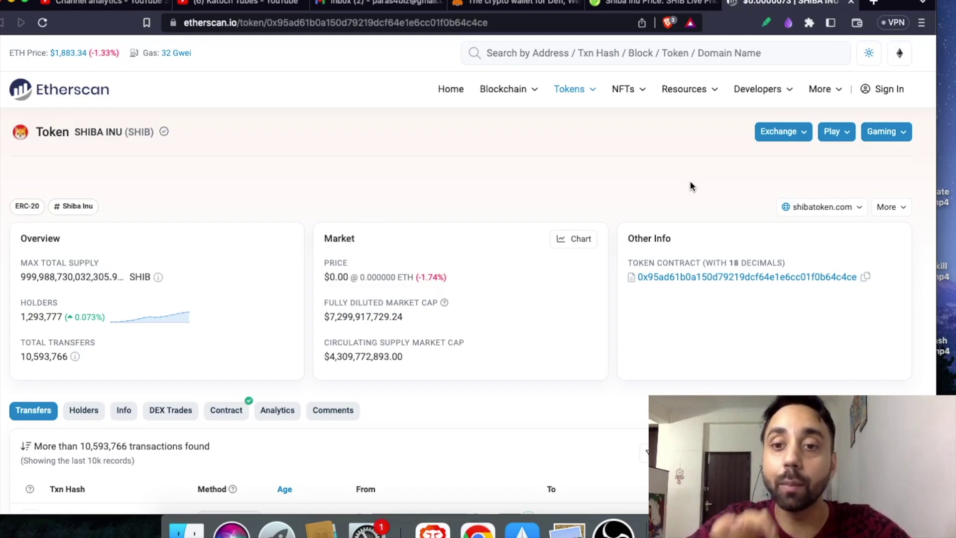
Copy the SHIBA INU token contract address from its Etherscan page.
scroll(776, 262, "down", 2)
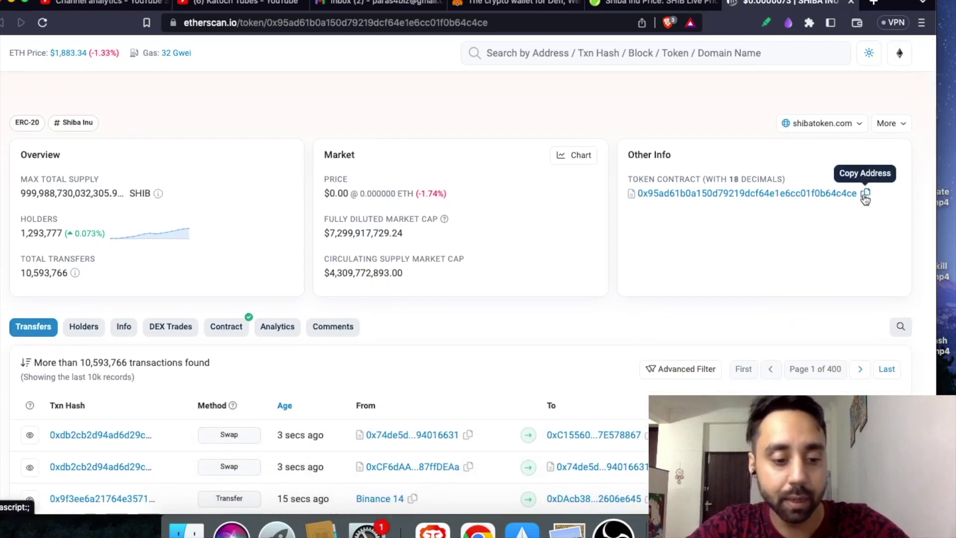
left_click(866, 194)
scroll(556, 199, "up", 3)
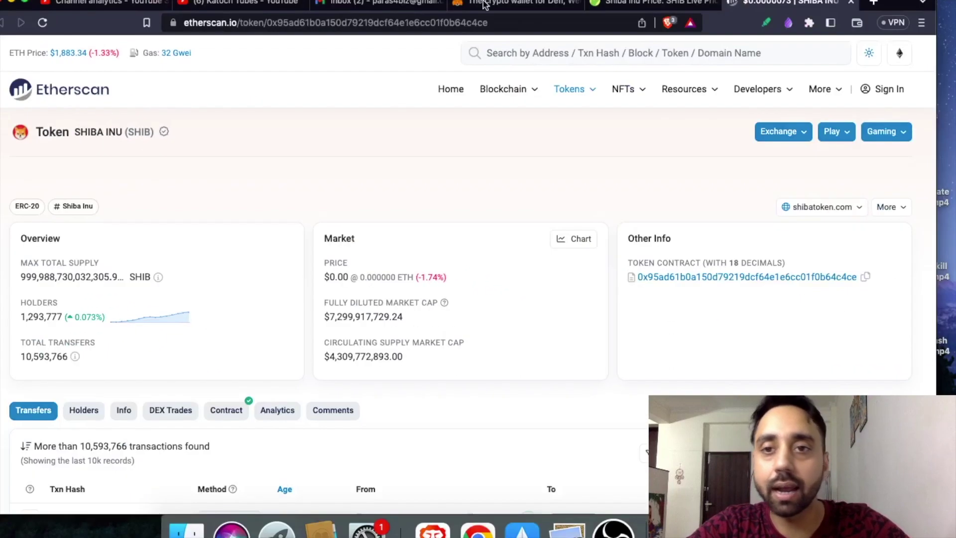
Paste the copied SHIB contract address into MetaMask's Custom token import form.
left_click(810, 23)
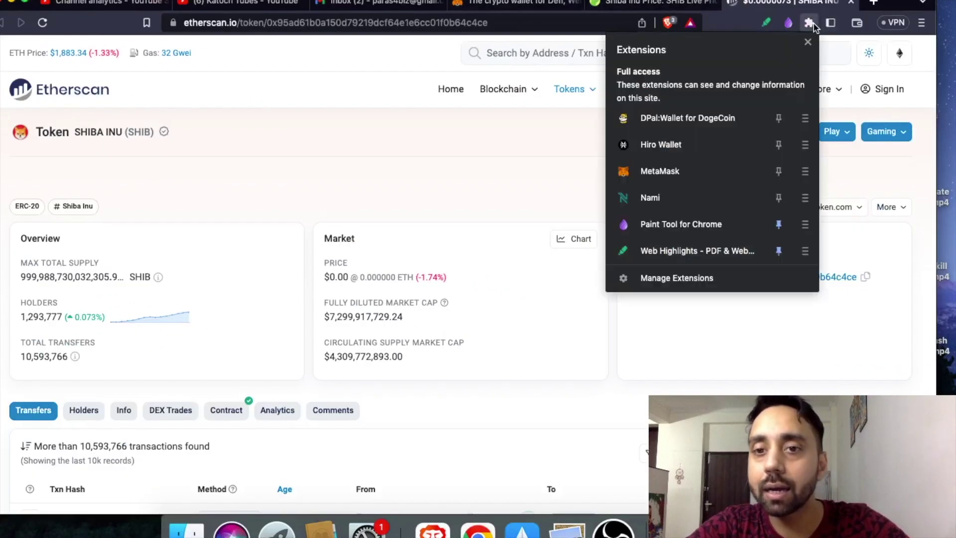
left_click(655, 171)
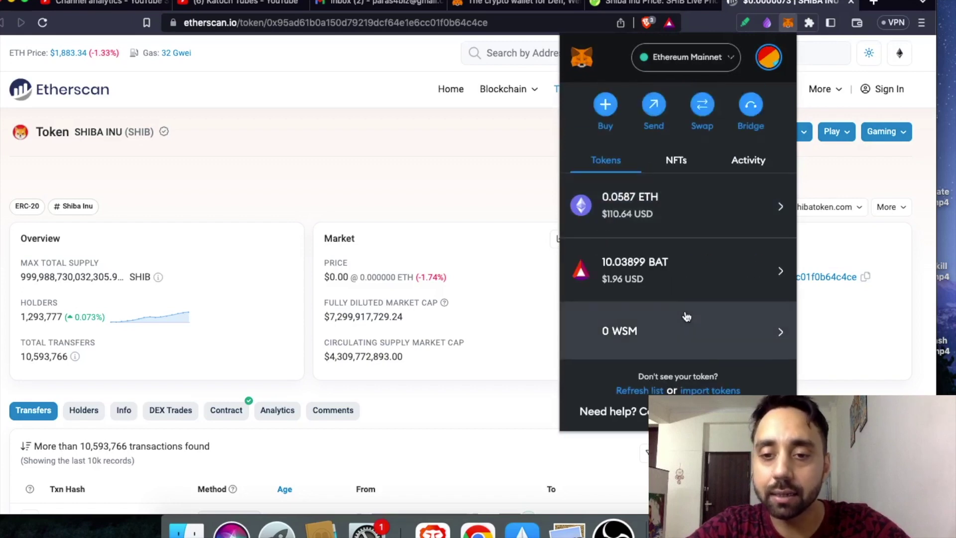
left_click(704, 391)
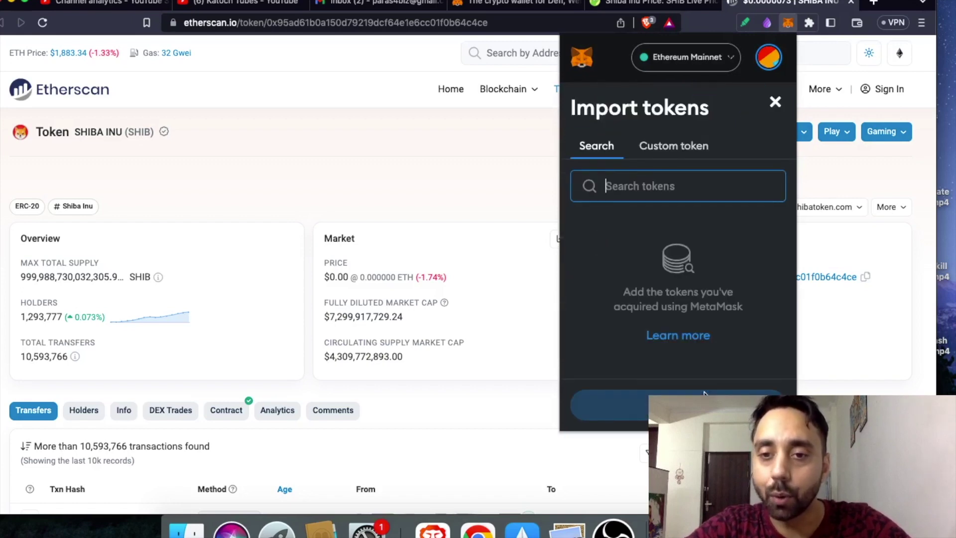
left_click(672, 145)
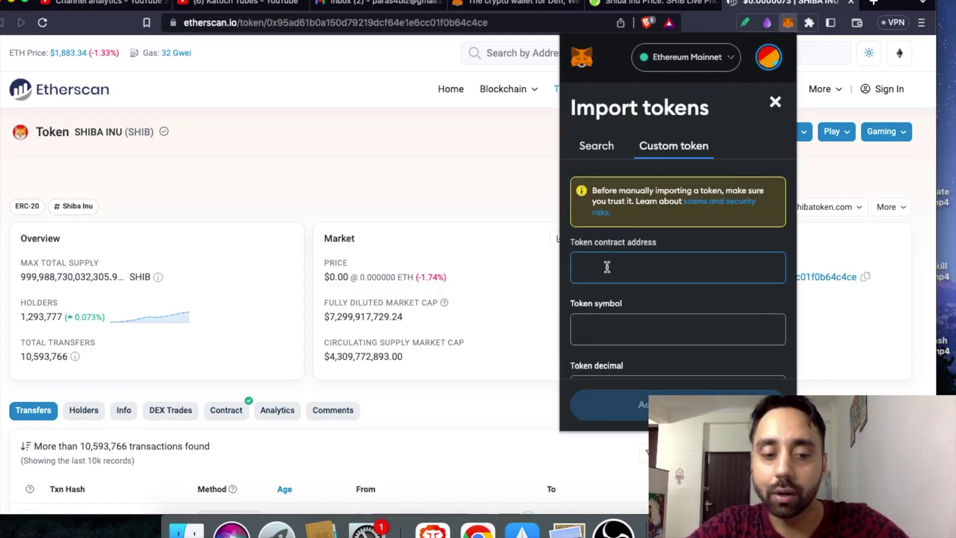
key("super+v")
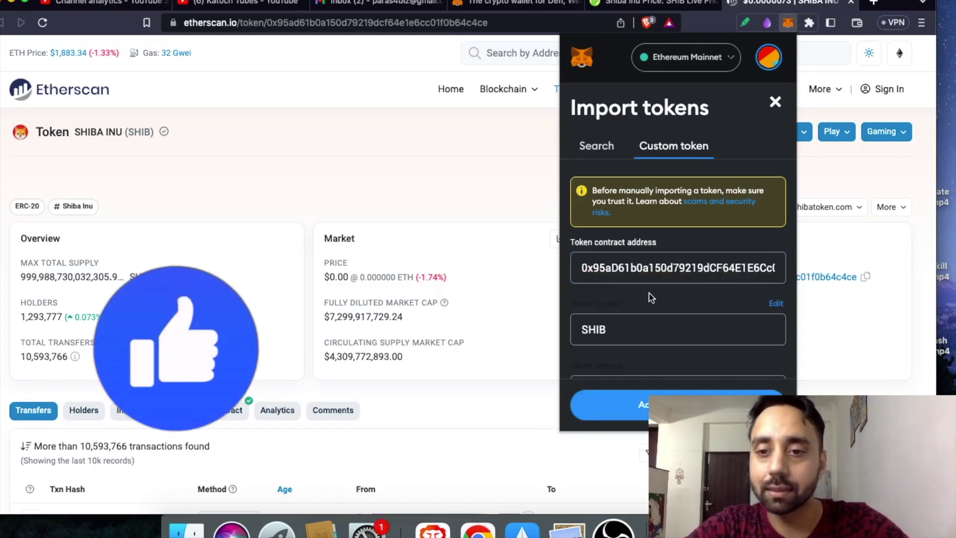
Add and import SHIB as a custom token, confirming 0 SHIB in the token list.
scroll(651, 298, "down", 2)
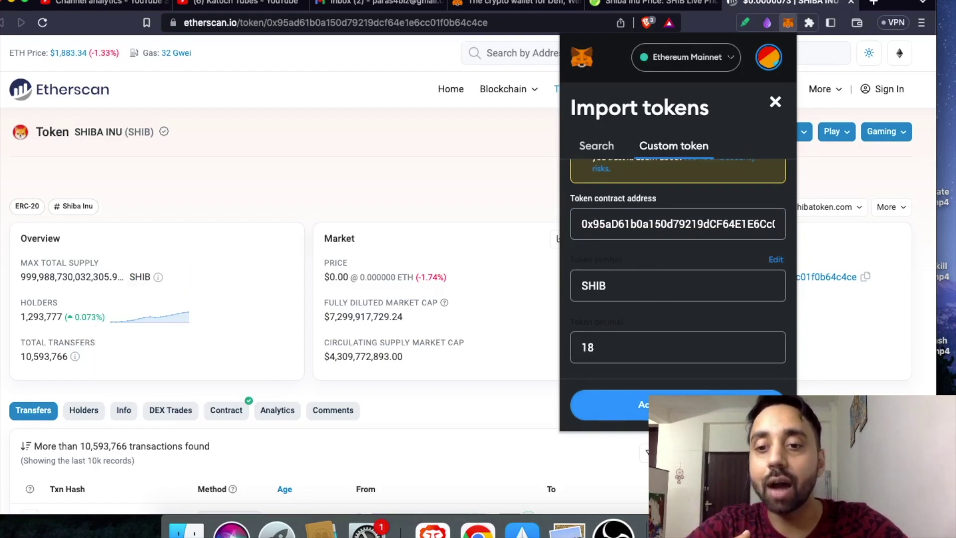
left_click(723, 405)
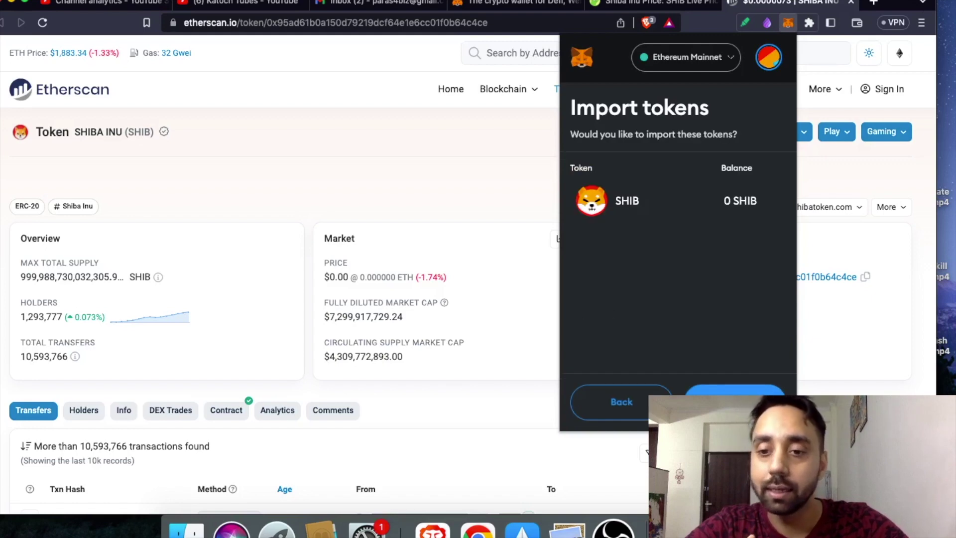
left_click(735, 403)
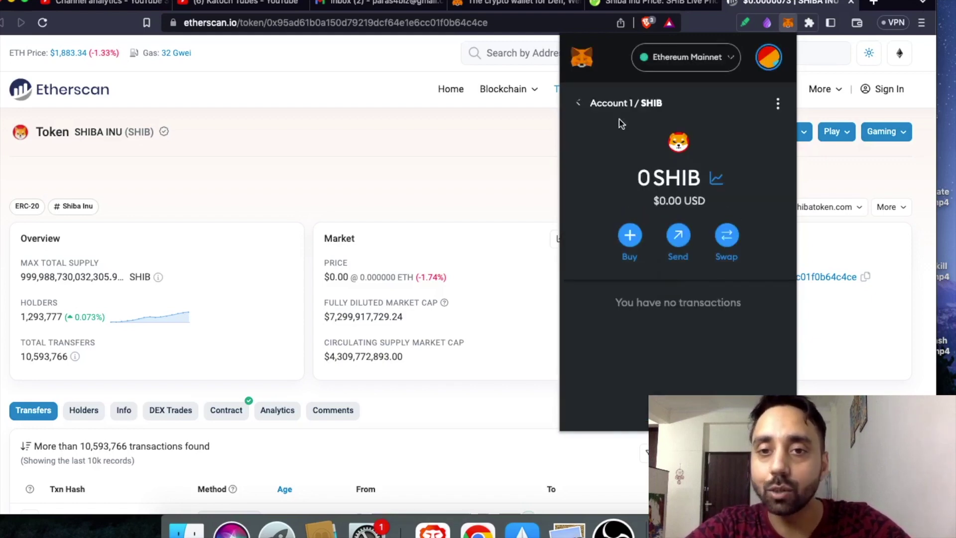
left_click(580, 108)
scroll(674, 250, "down", 4)
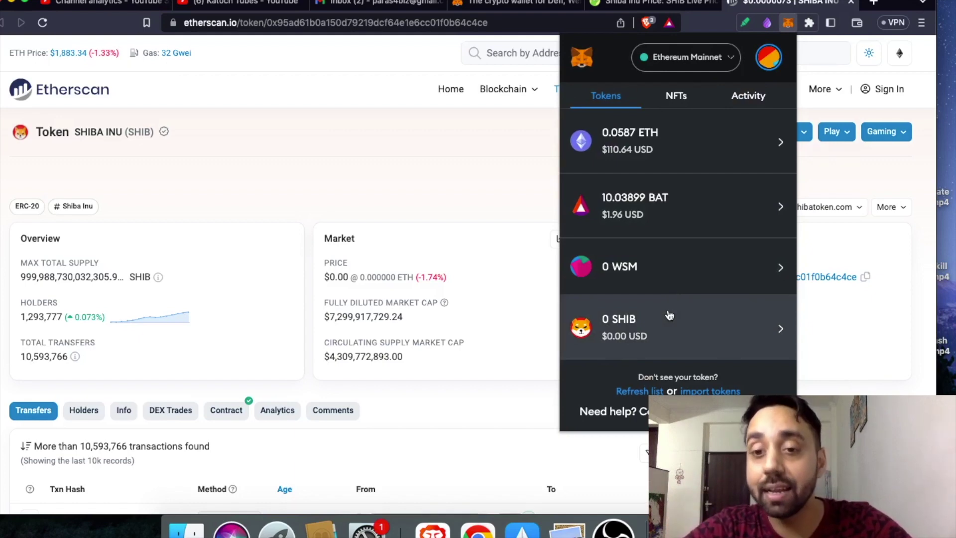
left_click(500, 195)
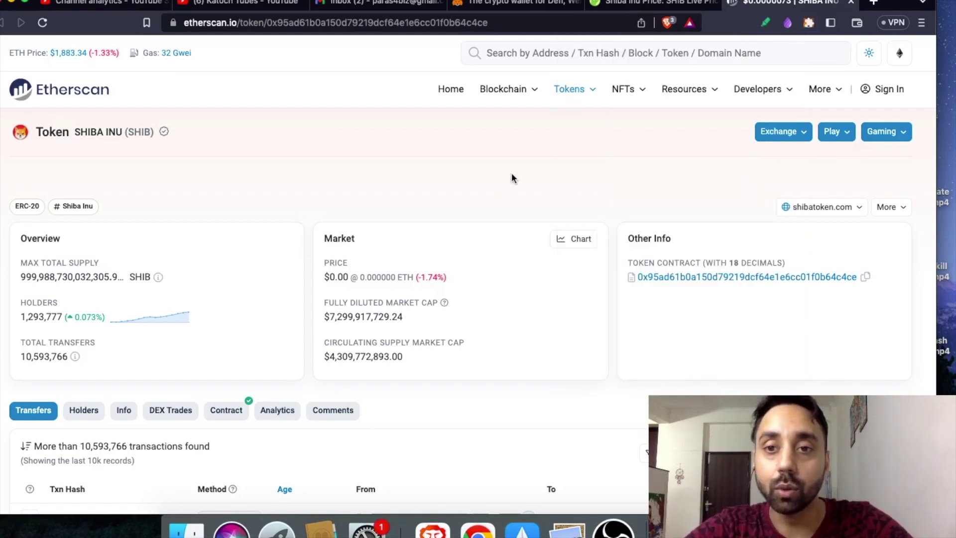
Load bscscan.com in a new tab and open MetaMask from the Extensions list.
left_click(874, 6)
type("bsc")
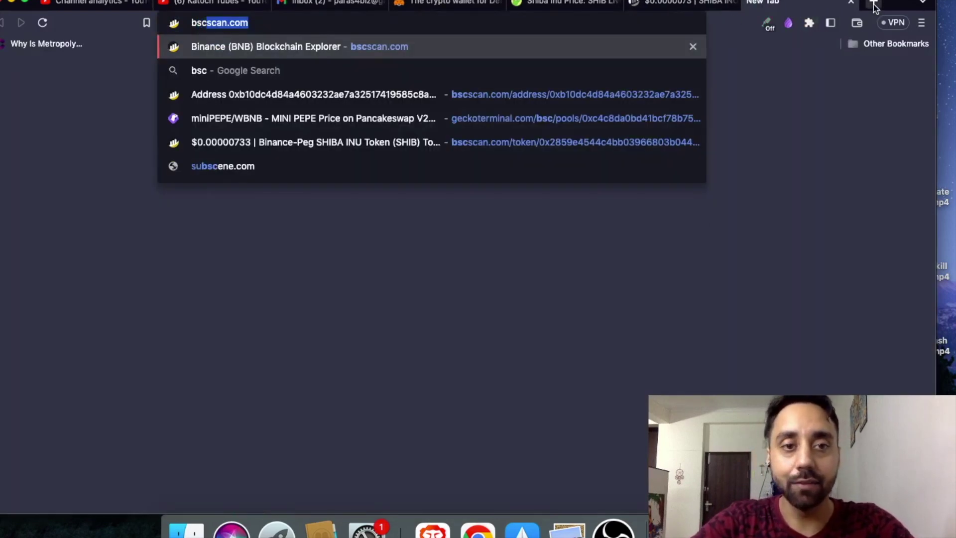
key("Return")
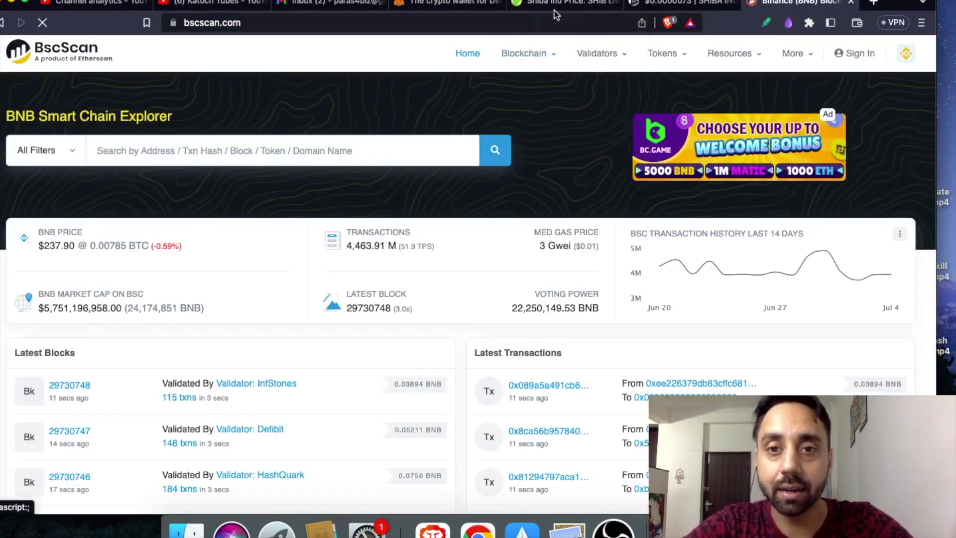
left_click(809, 23)
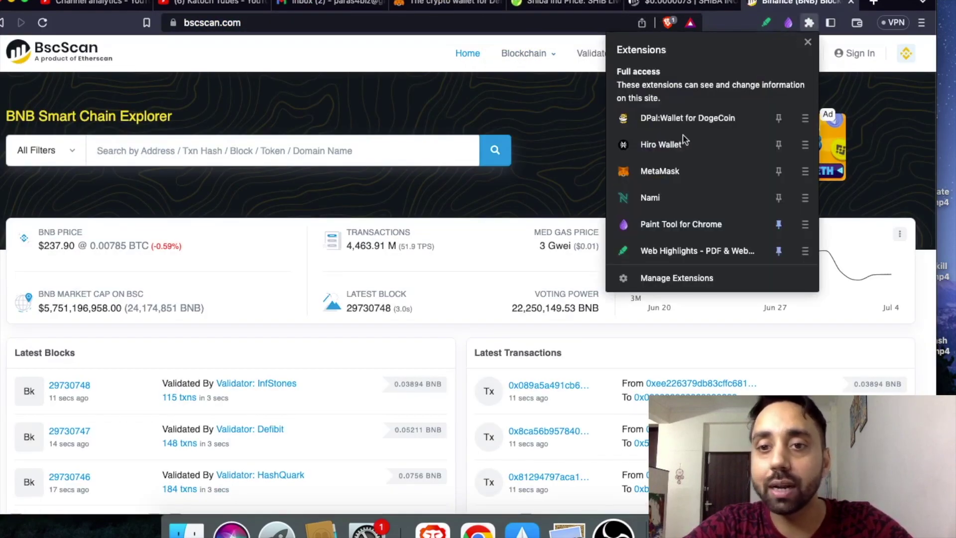
left_click(672, 168)
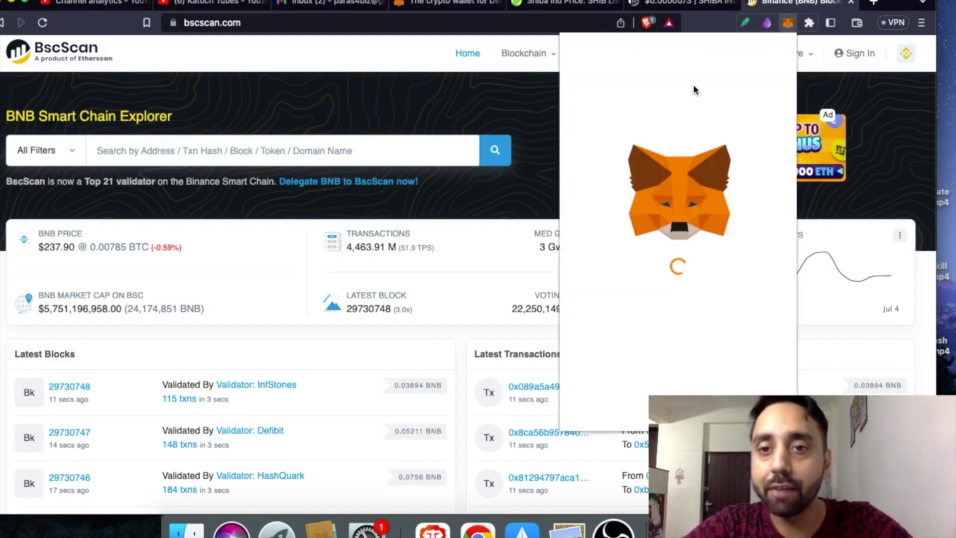
Switch the wallet to BNB Smart Chain and review its 0.0001 BNB, 30 USDC, 0.4 BUSD.
left_click(699, 66)
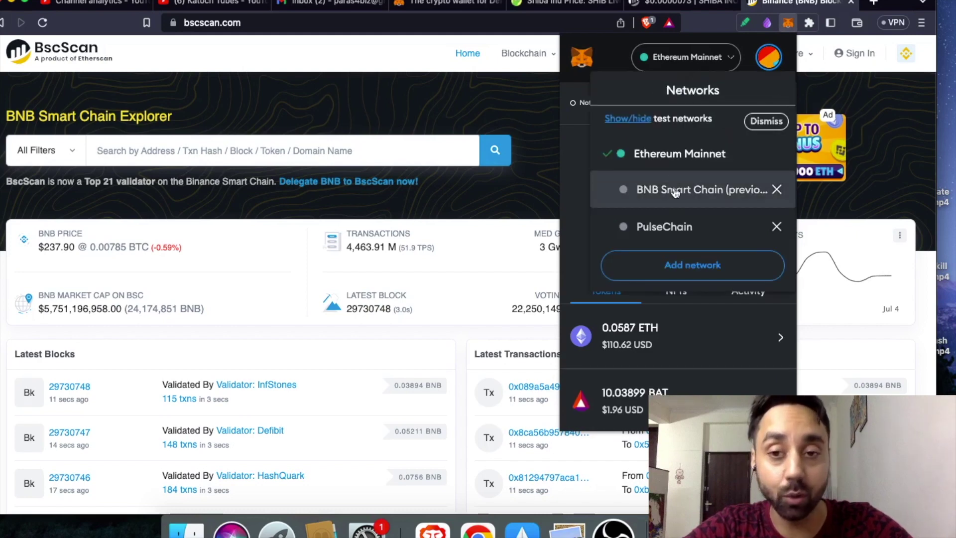
left_click(675, 192)
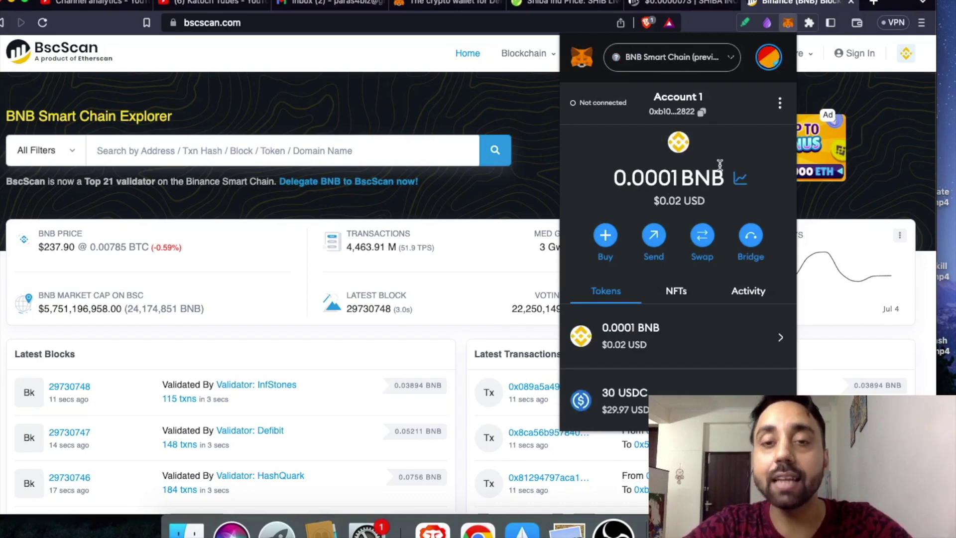
scroll(718, 214, "down", 3)
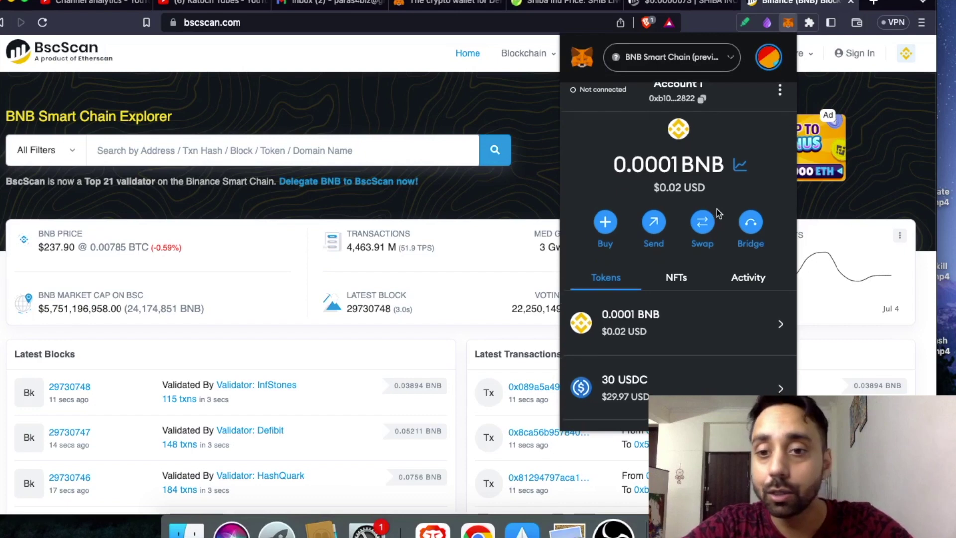
scroll(718, 215, "down", 1)
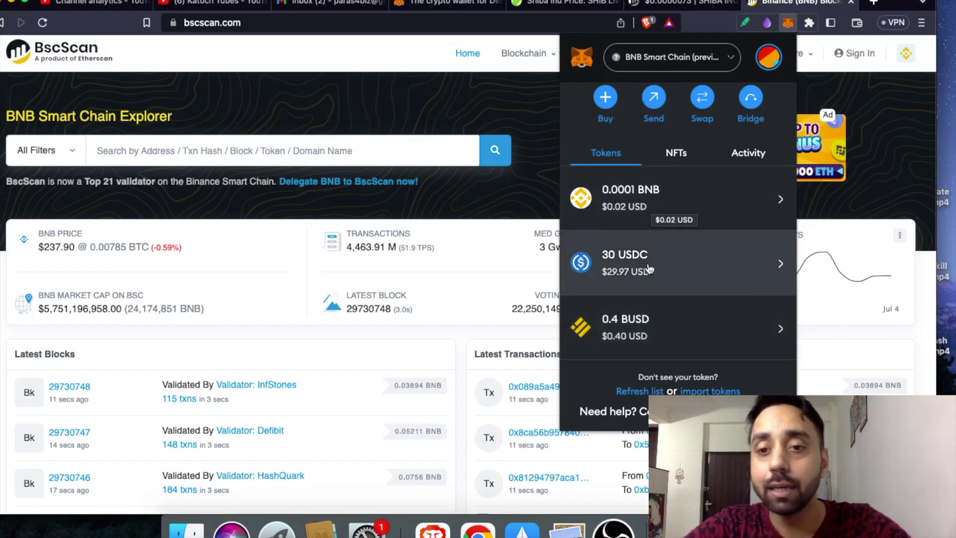
scroll(654, 321, "up", 3)
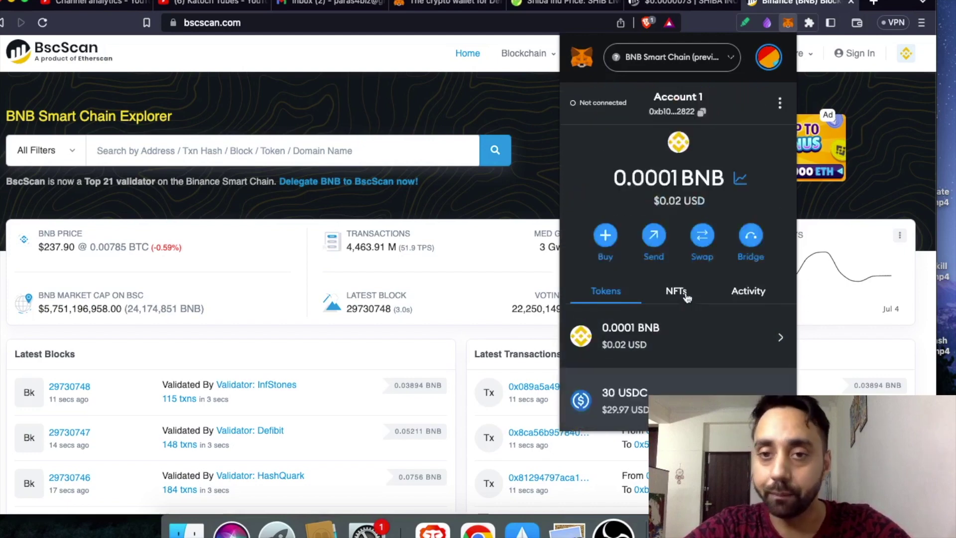
Look up the wallet address on BscScan and open its Binance-Peg SHIB token page showing 17,419 SHIB.
left_click(673, 111)
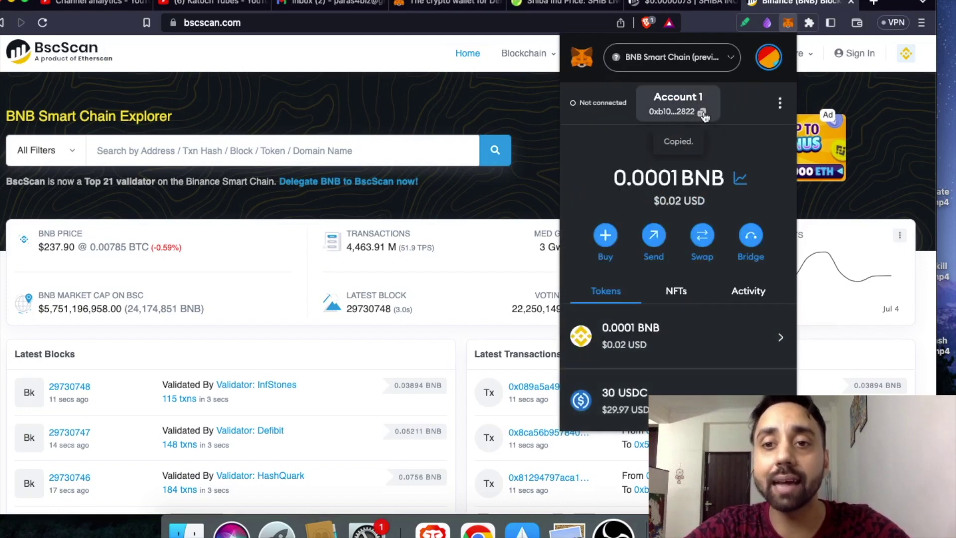
left_click(328, 148)
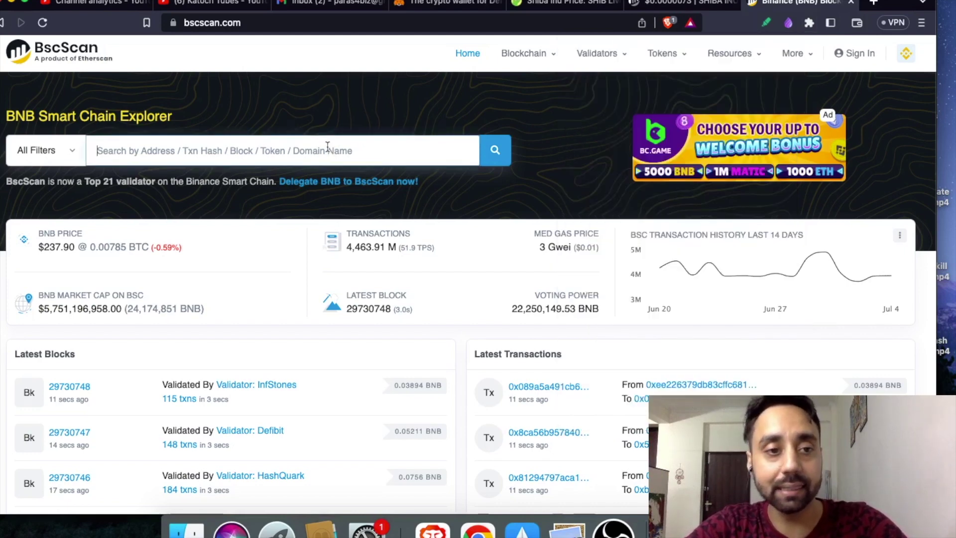
key("super+v")
key("Return")
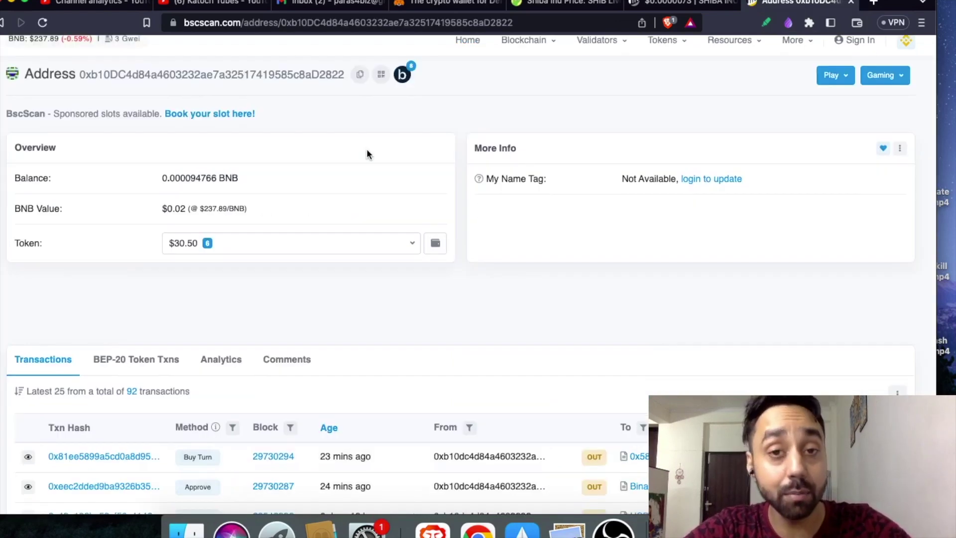
scroll(367, 151, "down", 2)
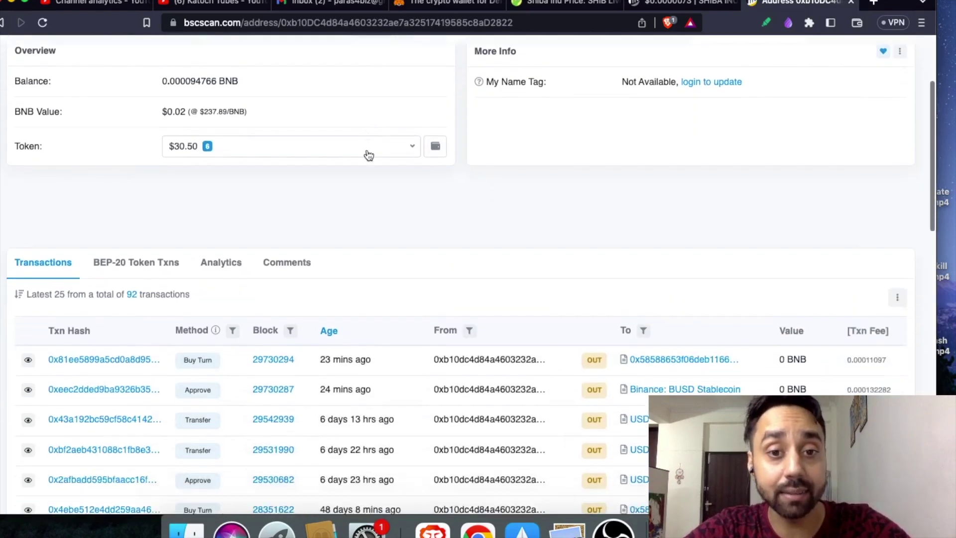
left_click(410, 156)
scroll(266, 293, "down", 1)
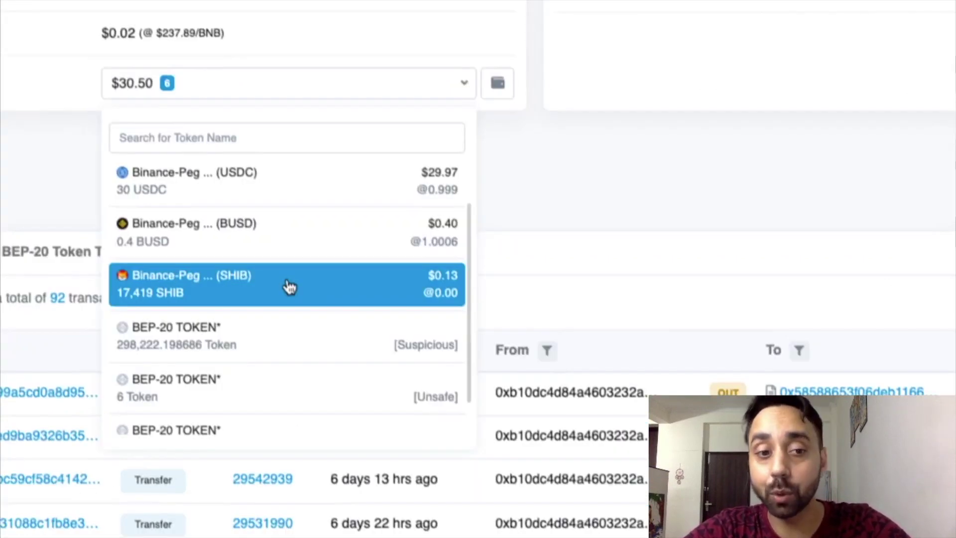
left_click(289, 286)
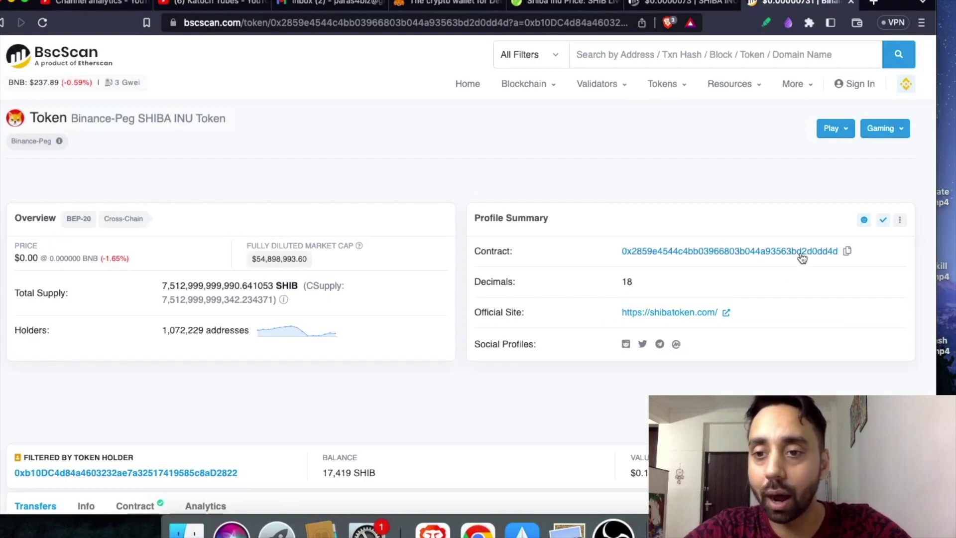
Pin MetaMask to the browser toolbar and open the wallet.
left_click(809, 23)
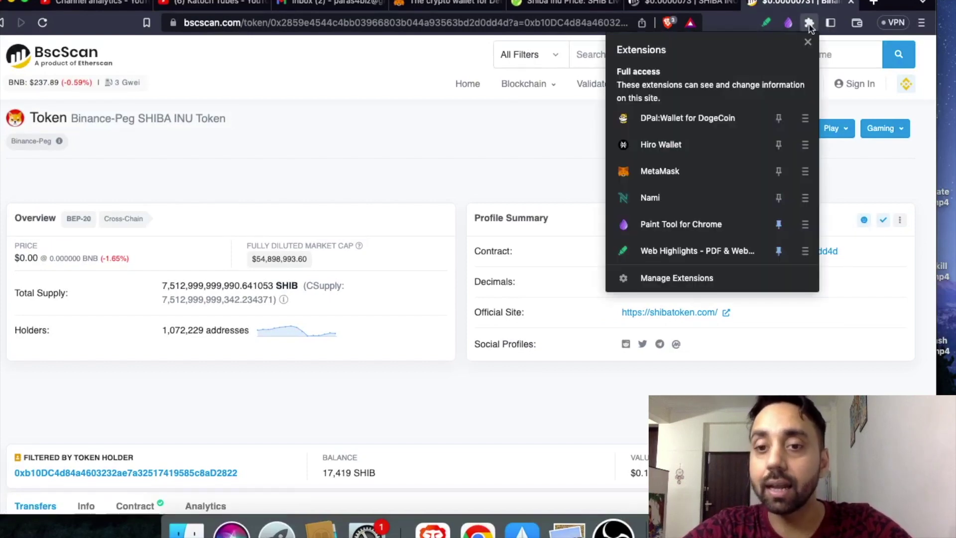
left_click(698, 168)
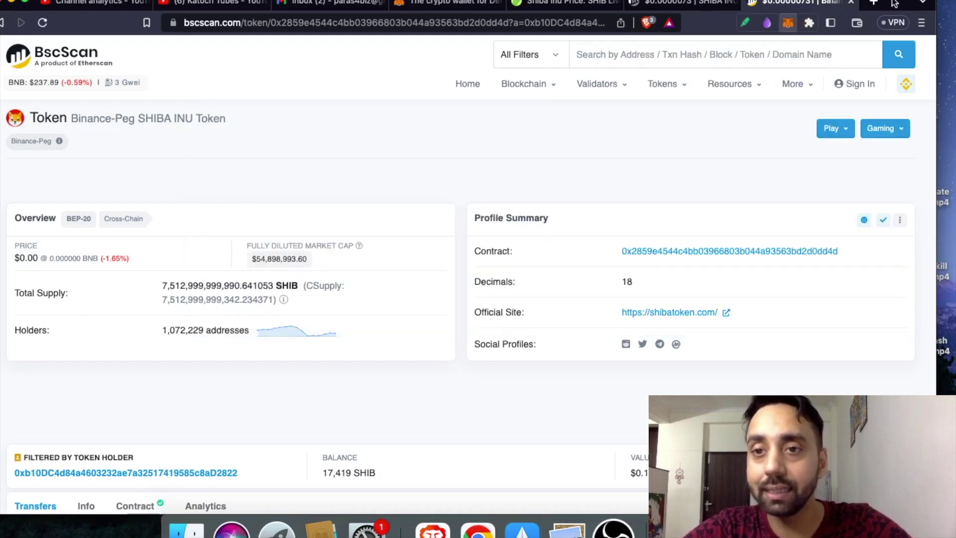
left_click(788, 23)
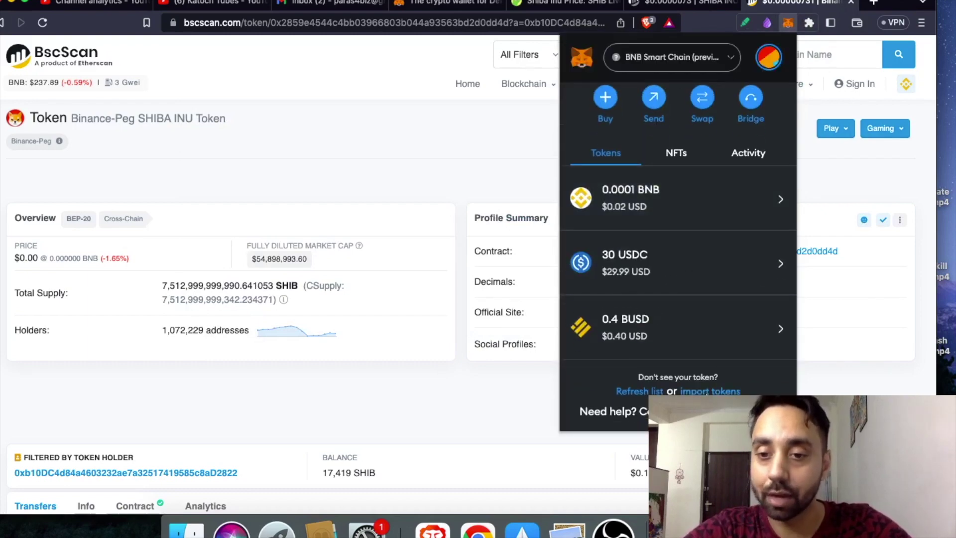
Search the MetaMask token import list for 'SHIBA INU'.
left_click(705, 392)
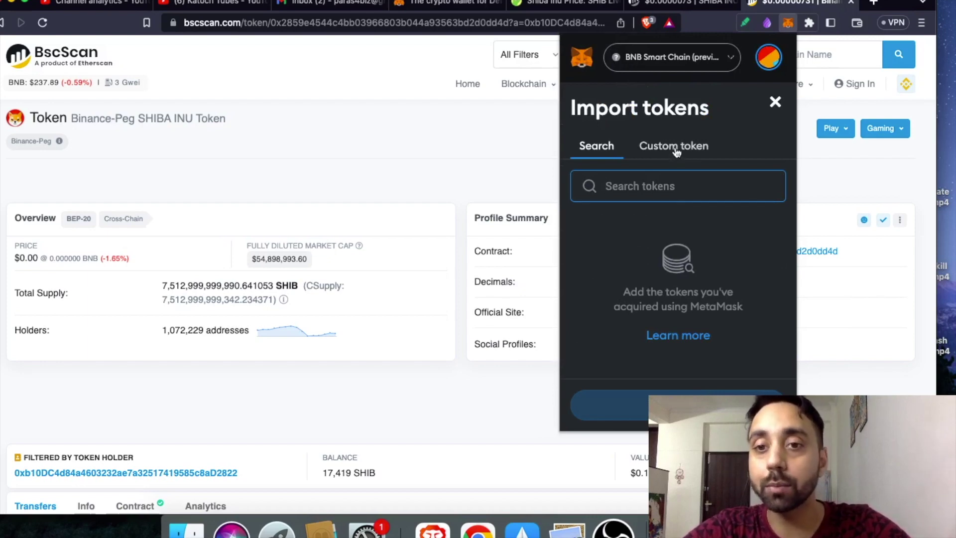
type("SHIBA")
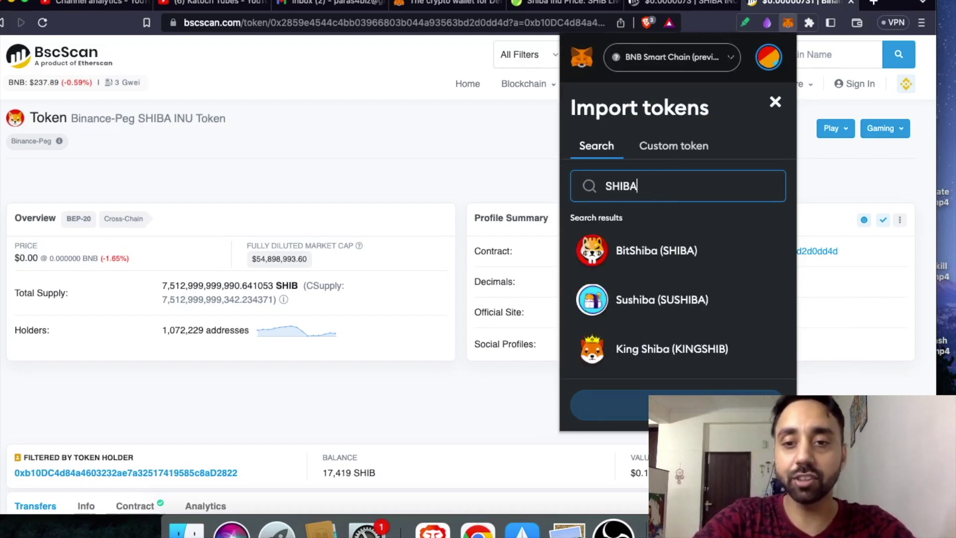
type(" INU")
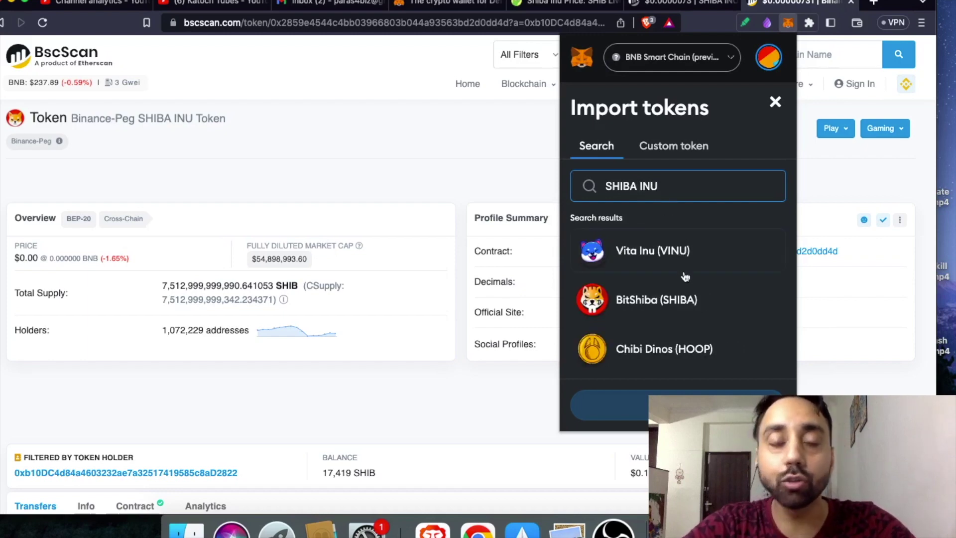
scroll(685, 276, "down", 1)
scroll(685, 276, "down", 5)
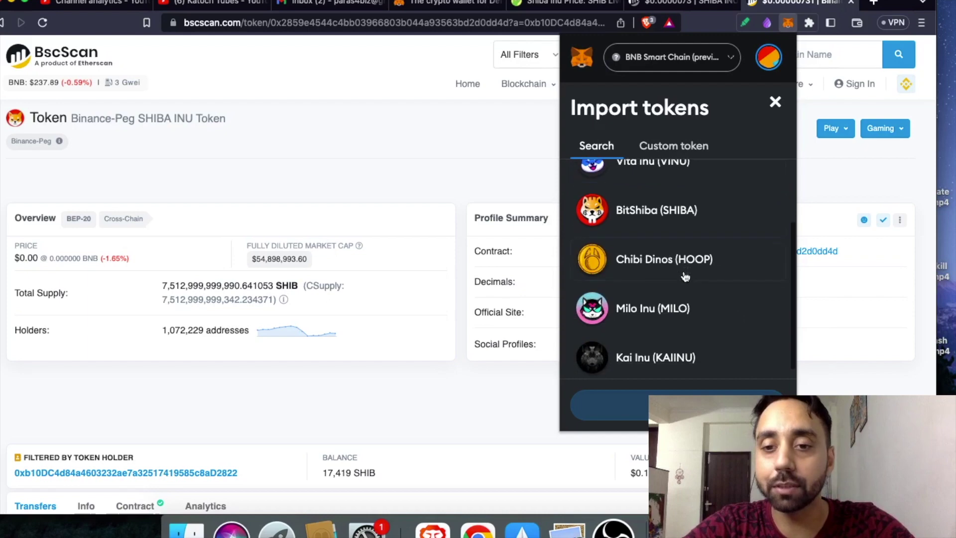
scroll(685, 277, "up", 6)
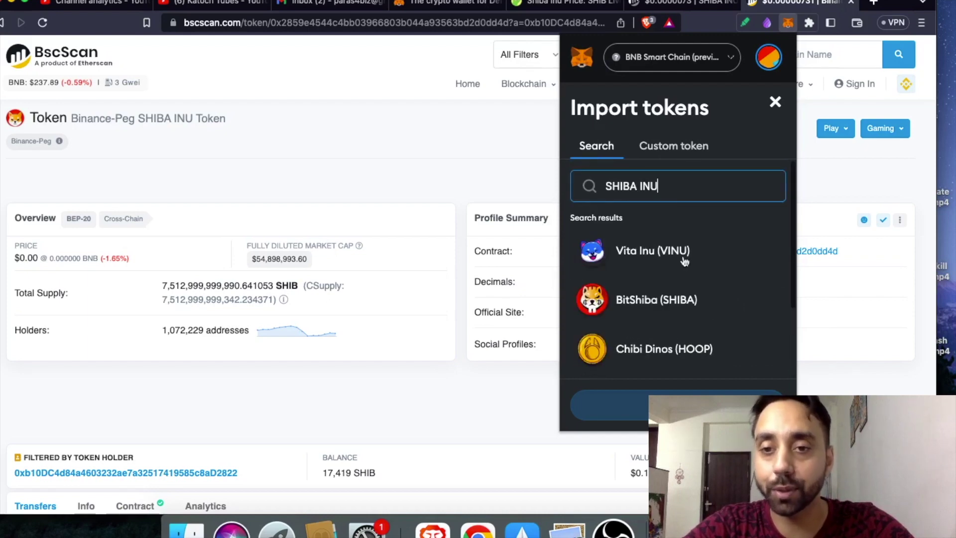
Paste the Binance-Peg SHIB contract address into the custom token form, auto-filling SHIB and 18 decimals.
left_click(686, 152)
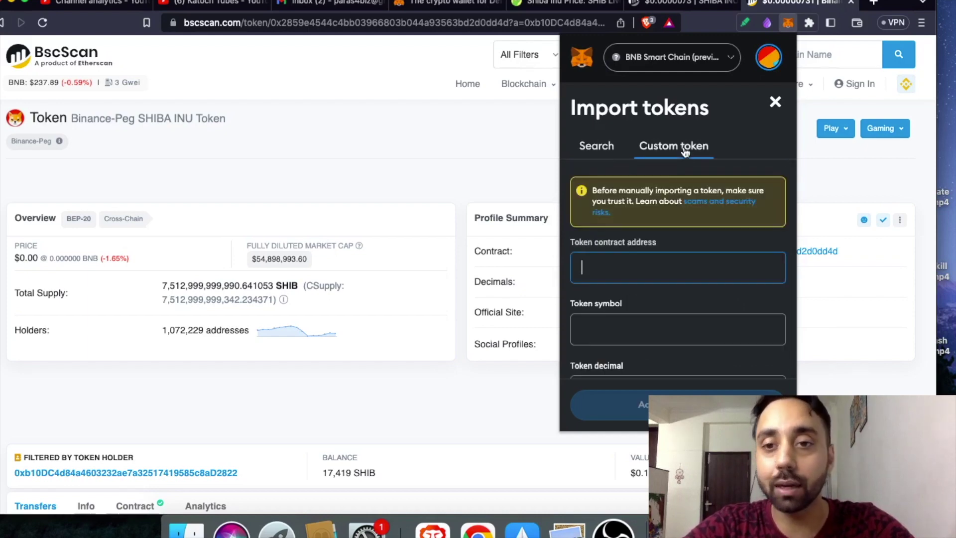
scroll(644, 203, "down", 2)
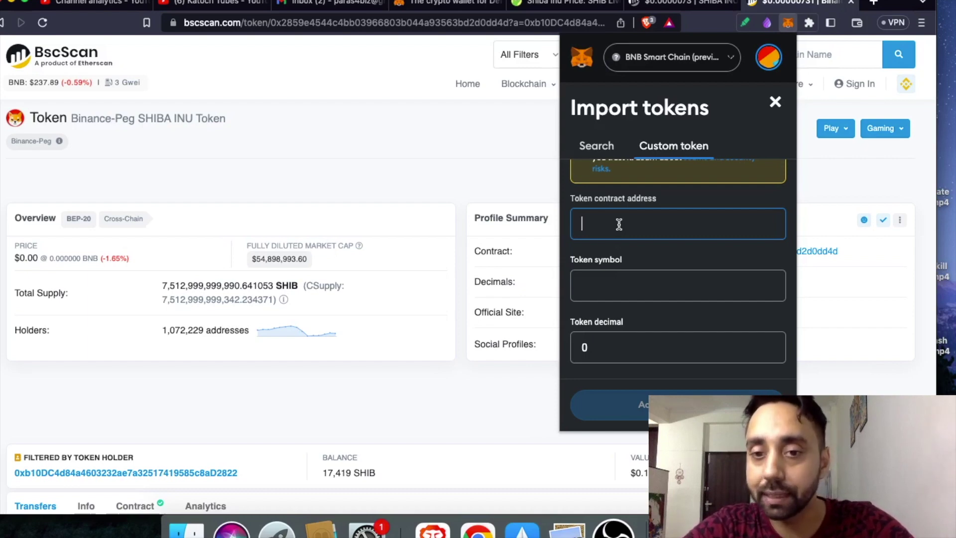
key("super+v")
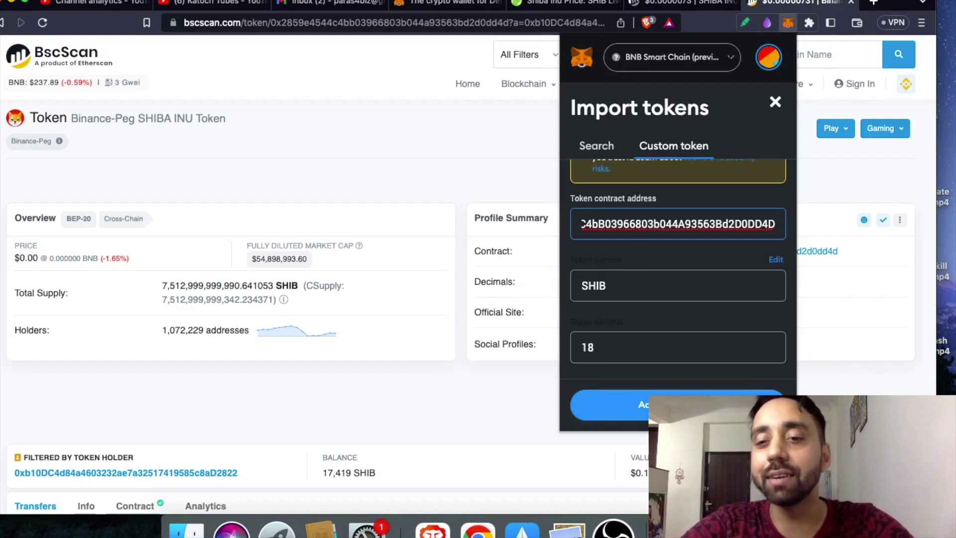
Import the custom SHIB token and check the BNB Smart Chain token list shows 17419 SHIB.
left_click(707, 405)
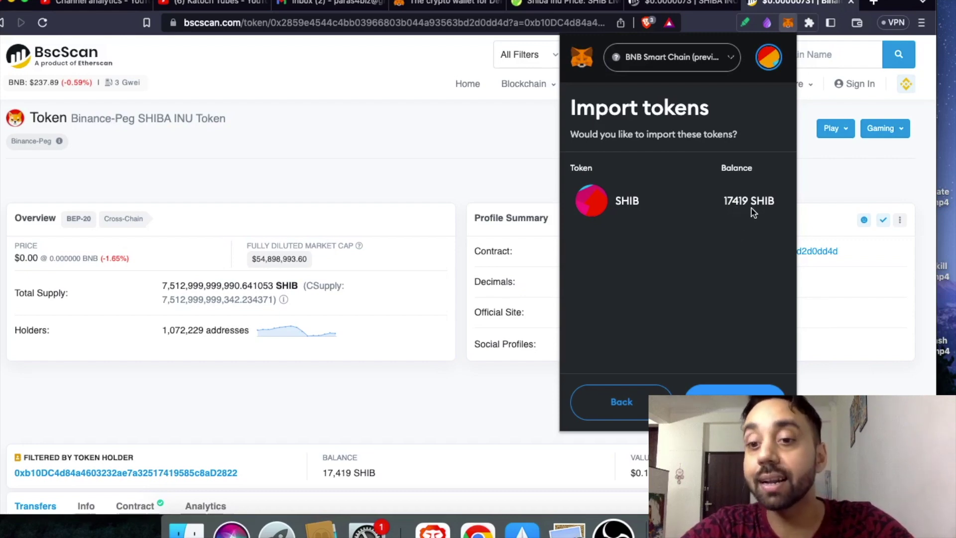
left_click(735, 404)
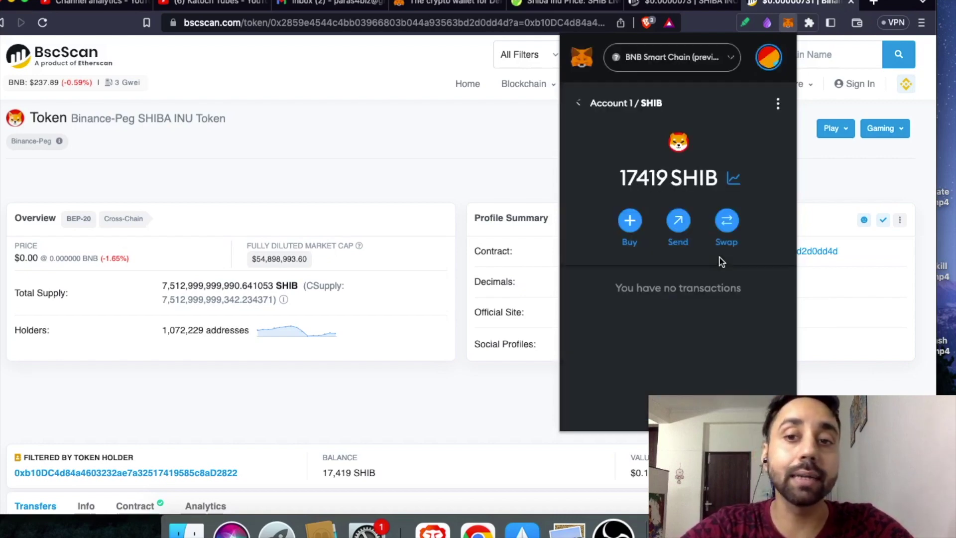
left_click(578, 105)
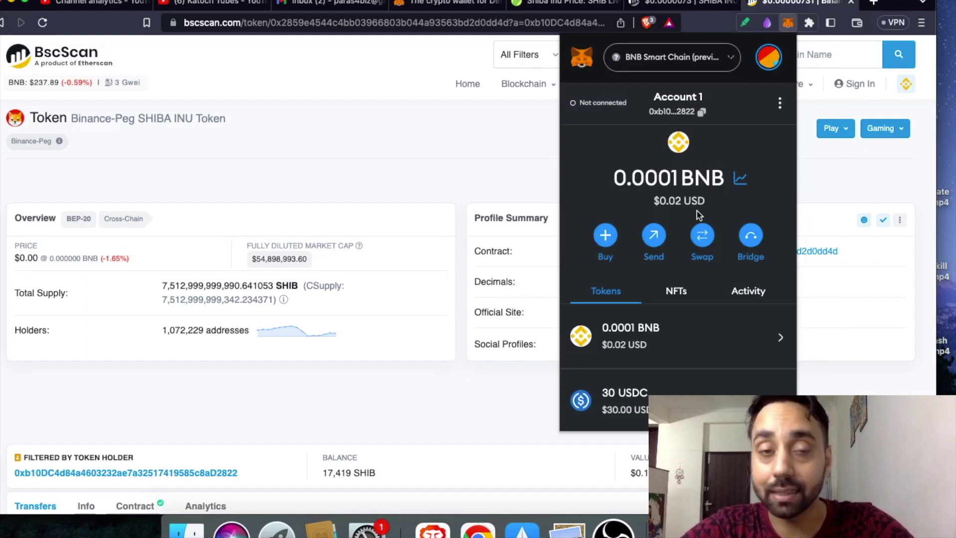
scroll(699, 215, "down", 4)
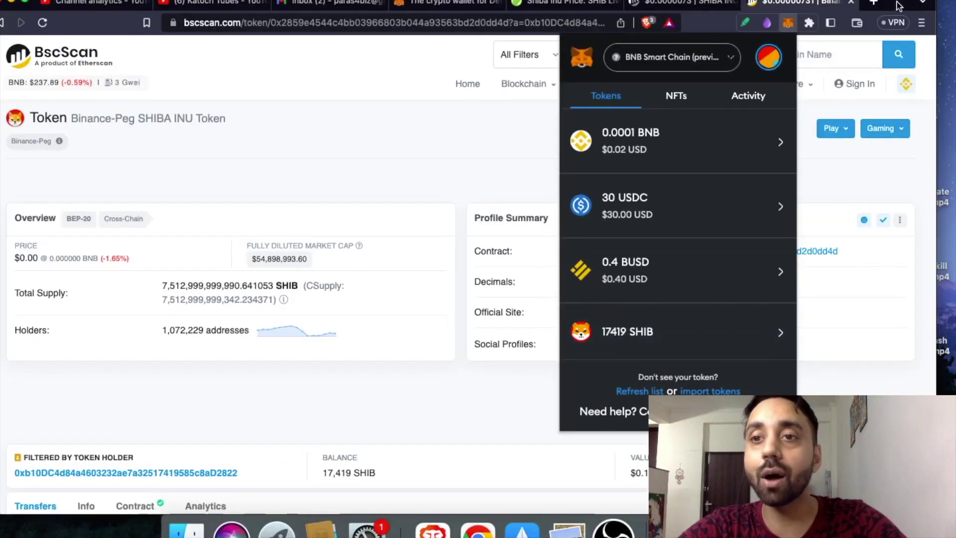
left_click(900, 4)
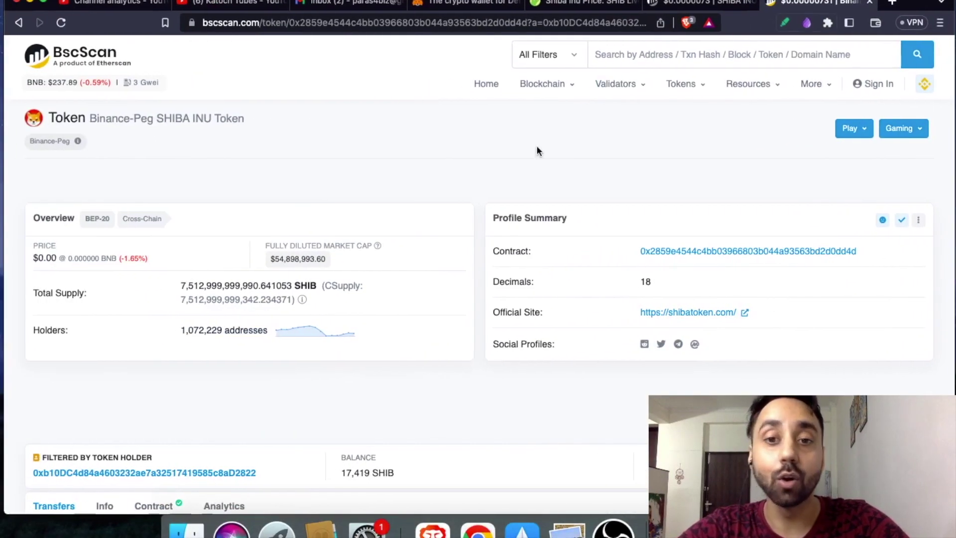